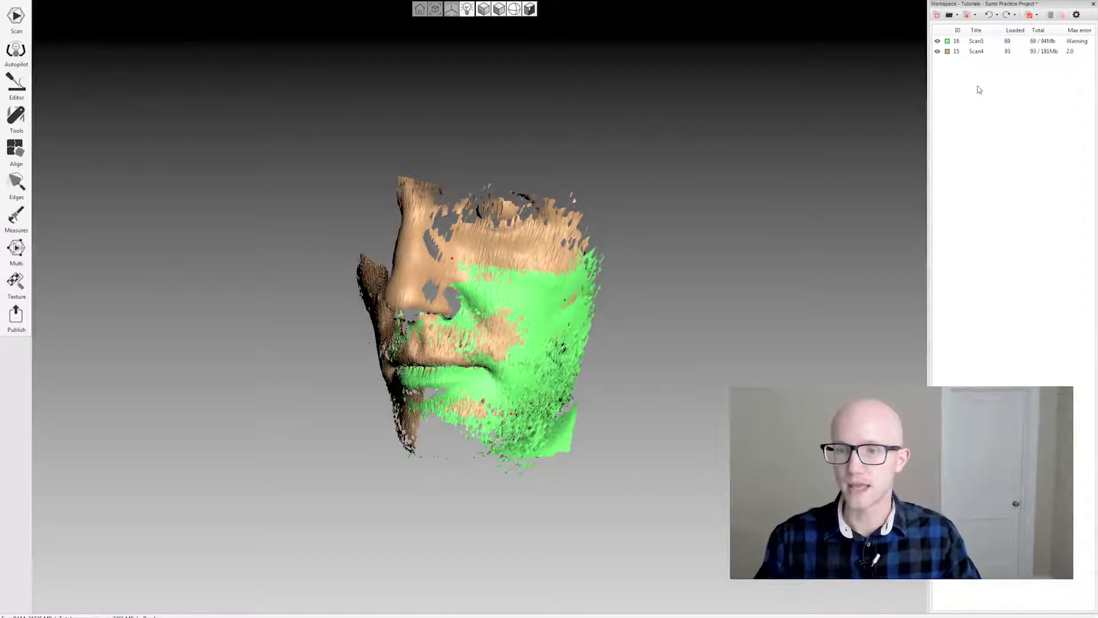
Step: Turn the face scans slightly and hide Scan4, leaving the green Scan5 visible
drag(620, 358, 606, 349)
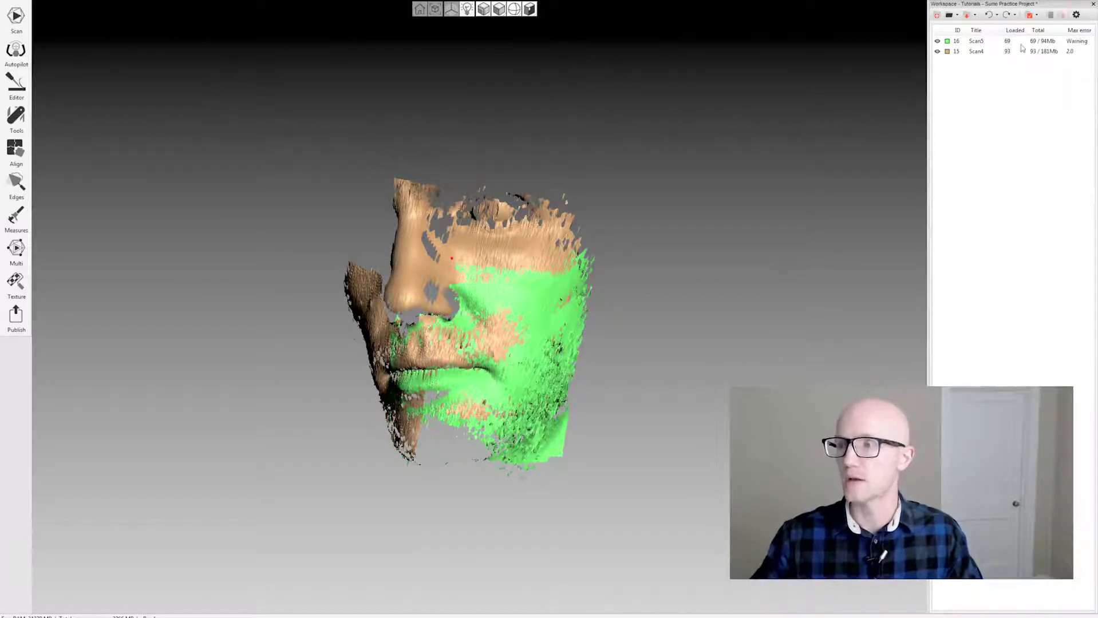
click(1021, 42)
click(1020, 52)
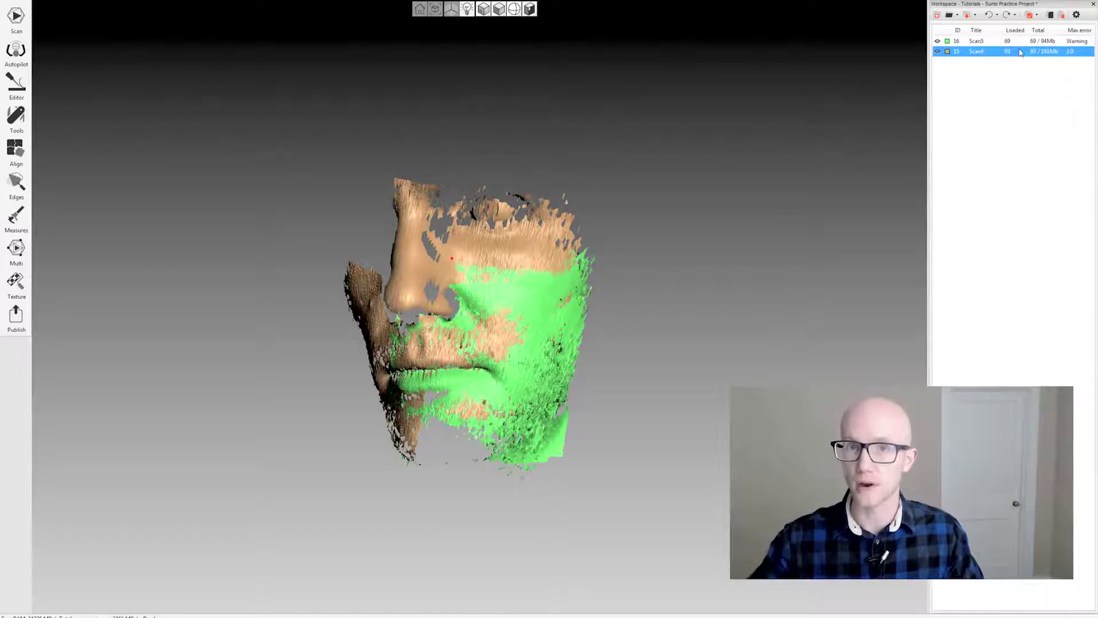
click(937, 51)
click(989, 43)
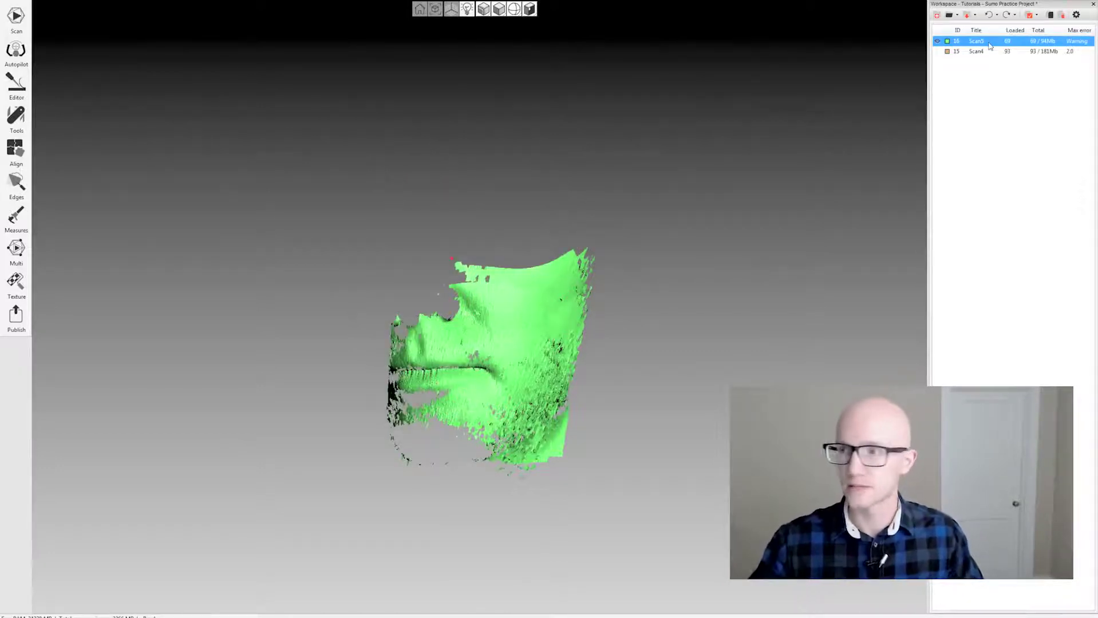
Step: Briefly show Scan4 again, re-hide it, and open Scan5's list of frames
click(986, 51)
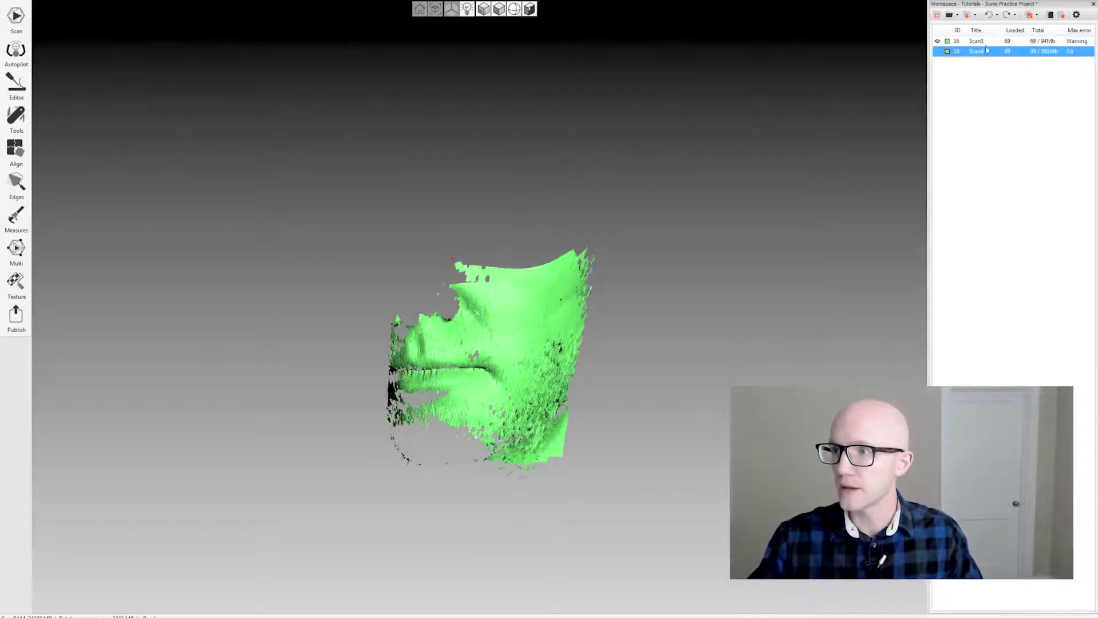
click(987, 42)
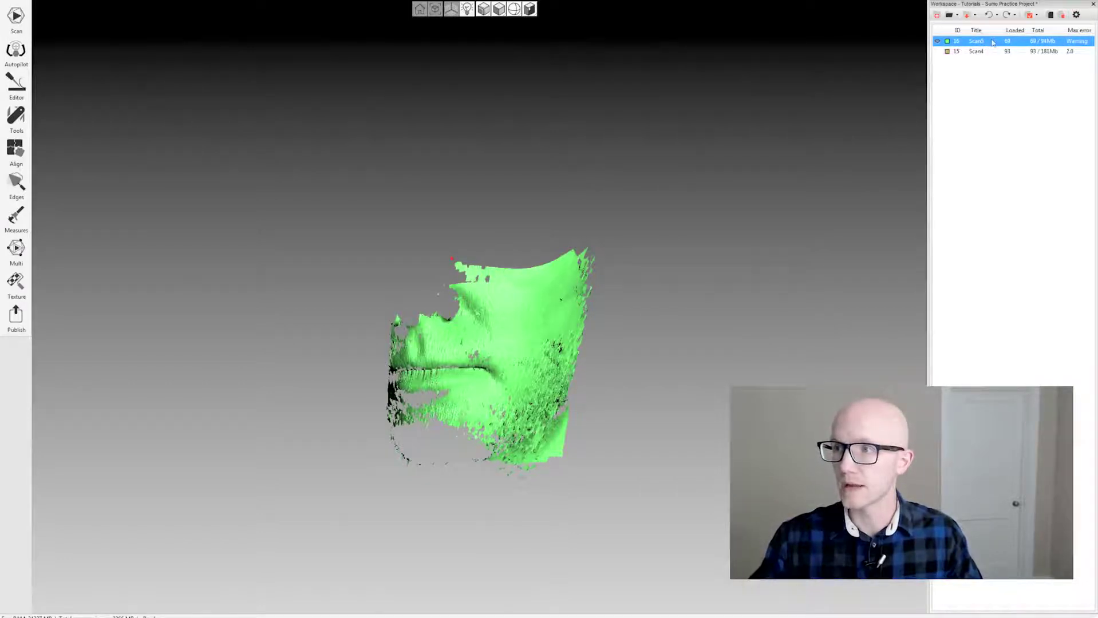
click(938, 52)
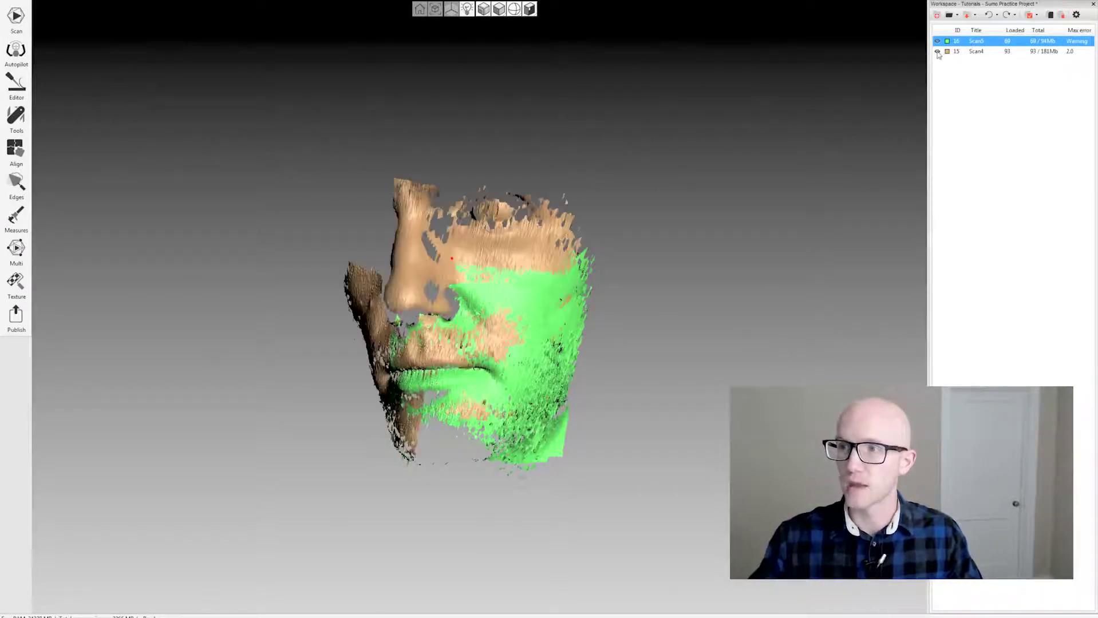
click(937, 52)
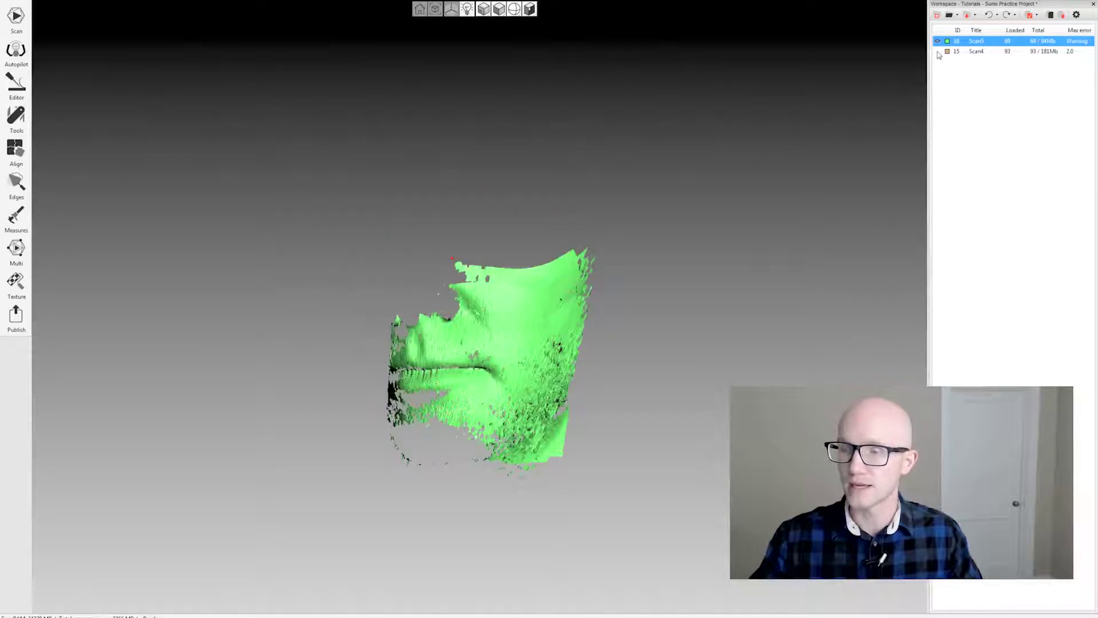
double_click(997, 44)
Step: Sort Scan5's frames by max error and delete the five Failed frames (14, 34, 37, 41, 42)
click(1038, 51)
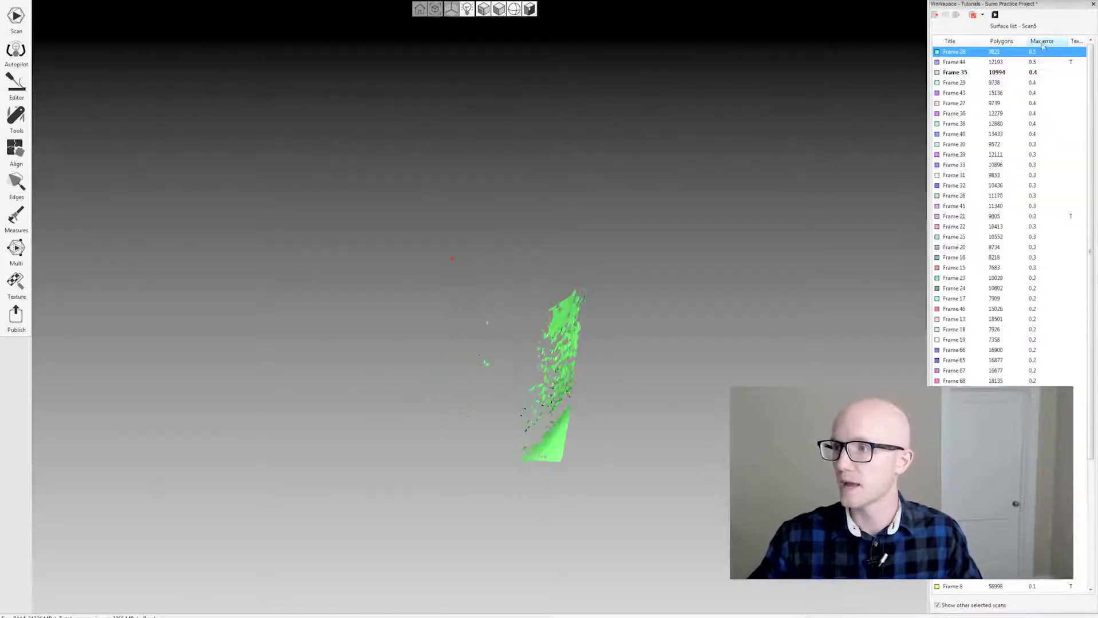
click(1042, 44)
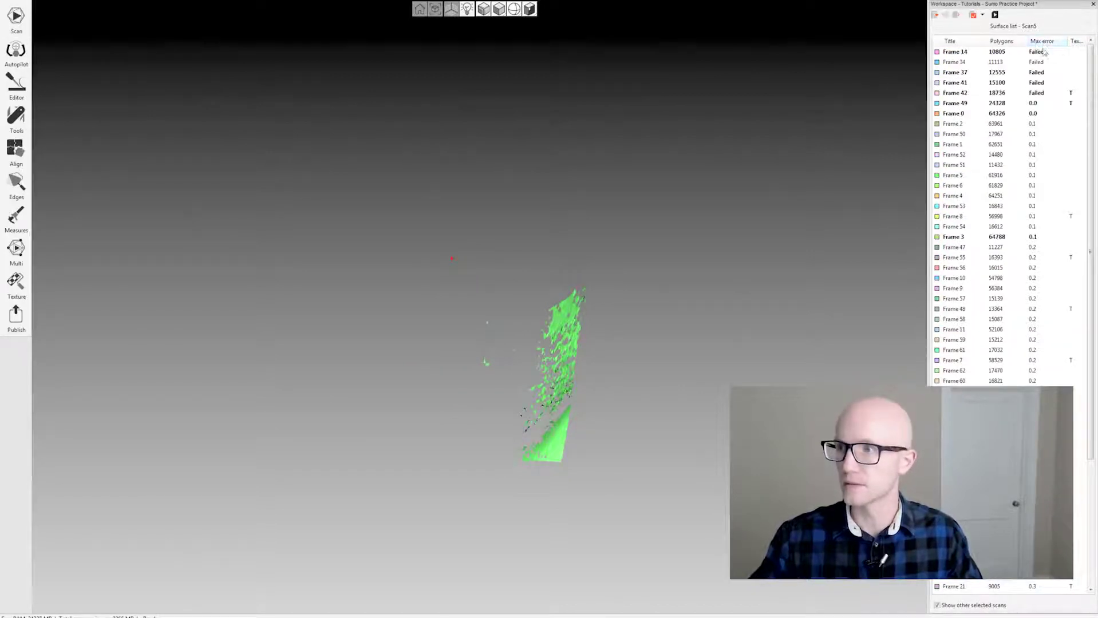
click(1045, 42)
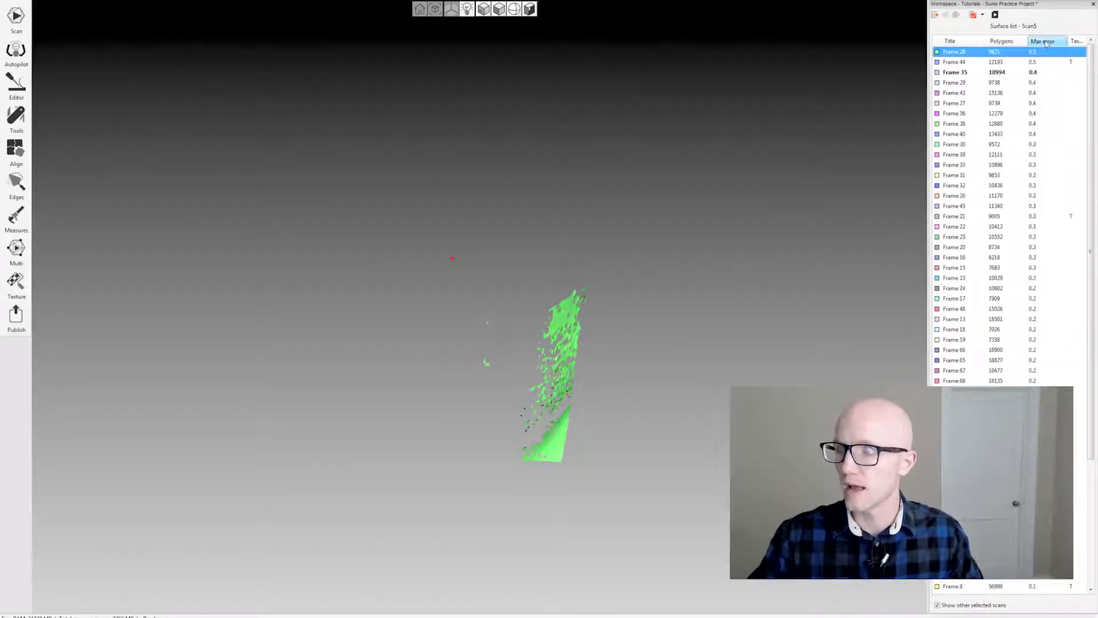
click(1045, 43)
click(1042, 53)
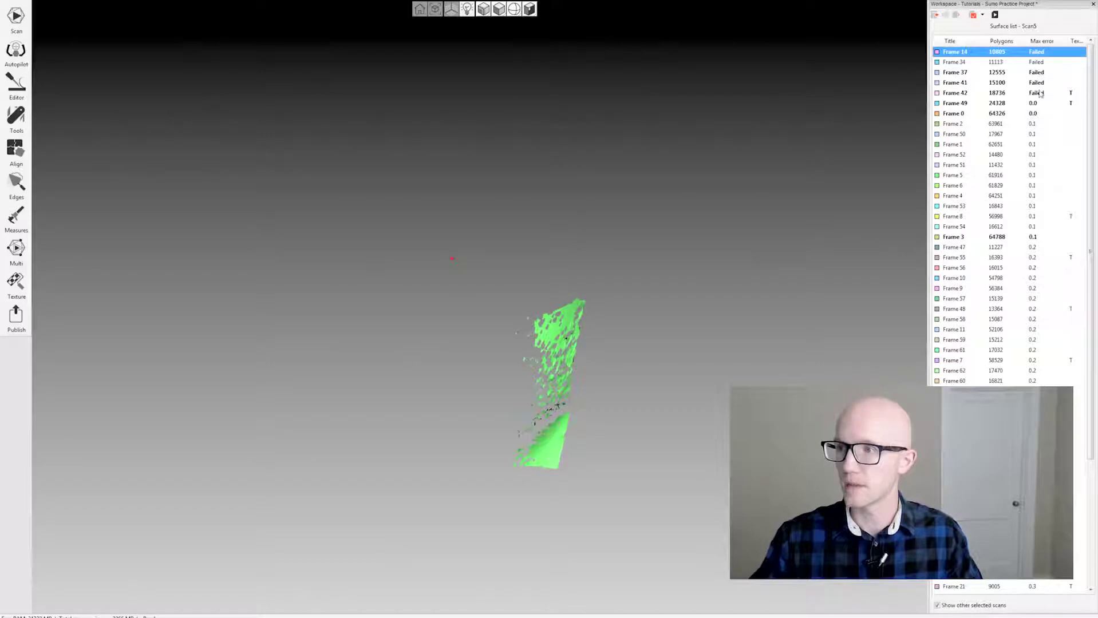
shift+click(1040, 93)
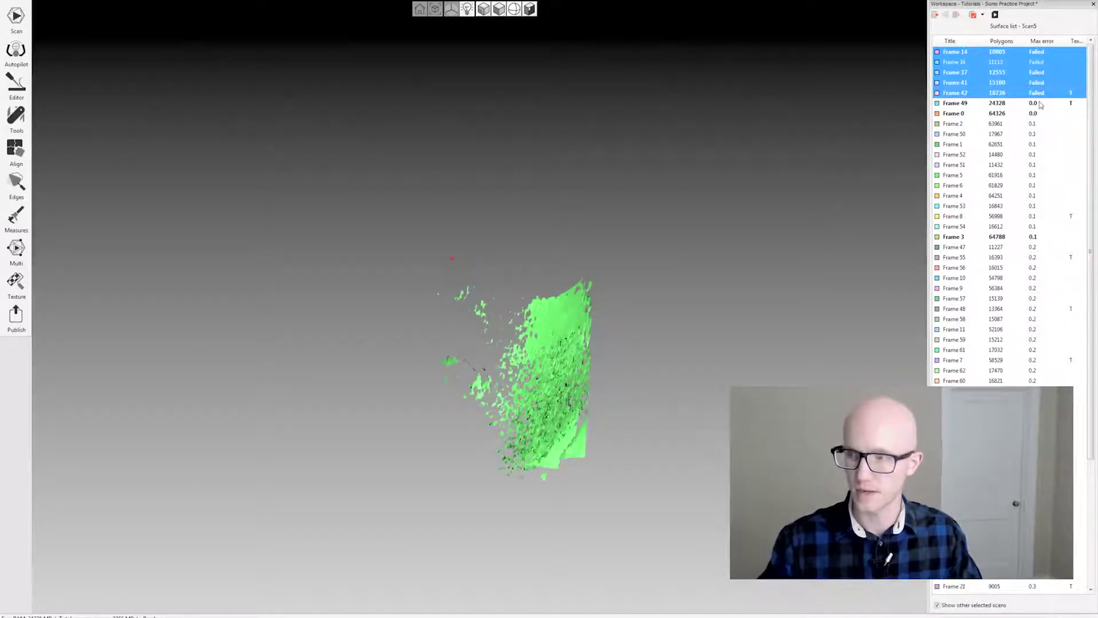
key(Delete)
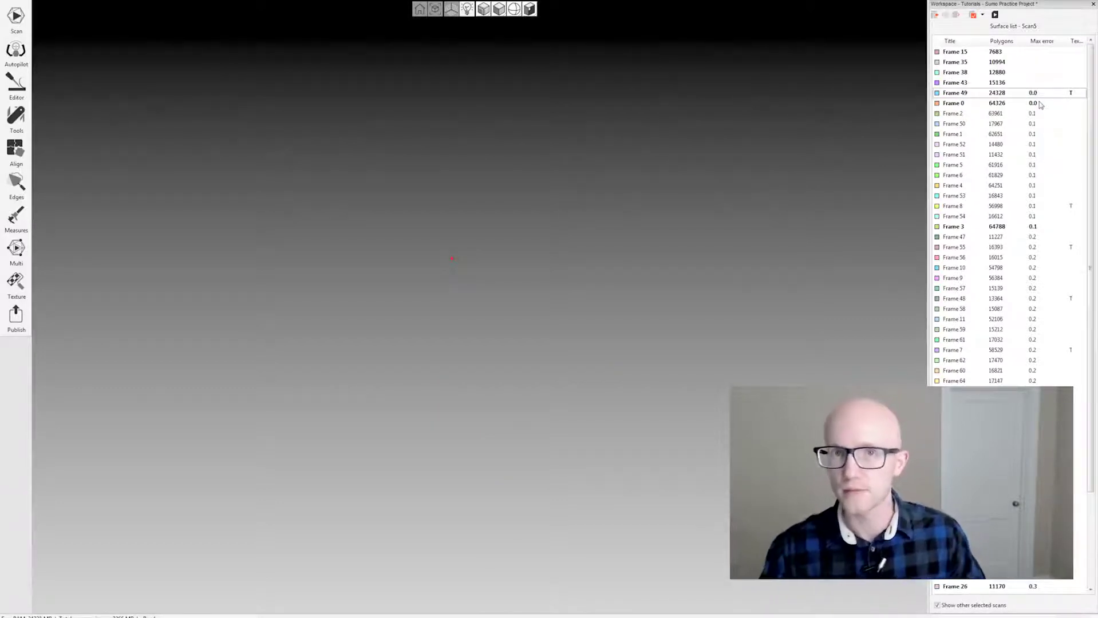
scroll(987, 134, down, 5)
scroll(1005, 150, up, 5)
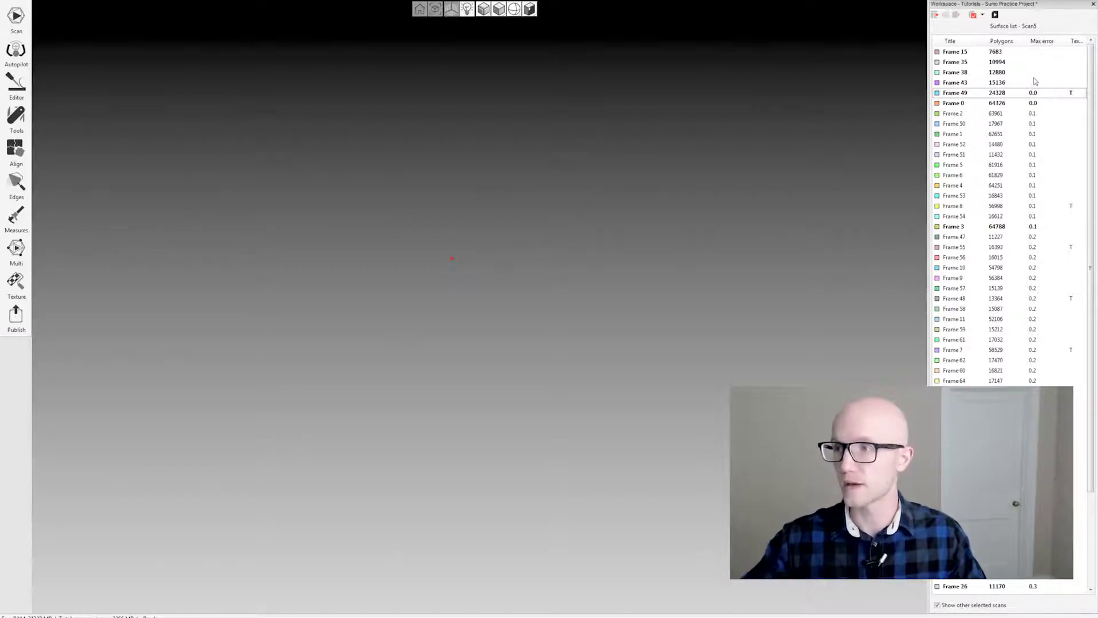
click(935, 16)
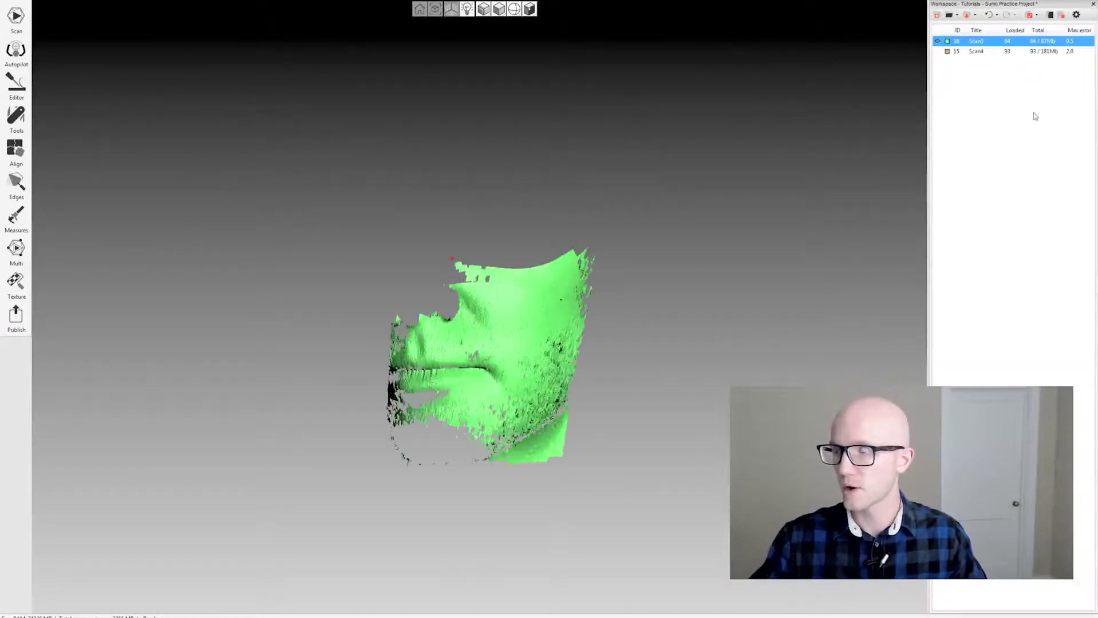
double_click(975, 41)
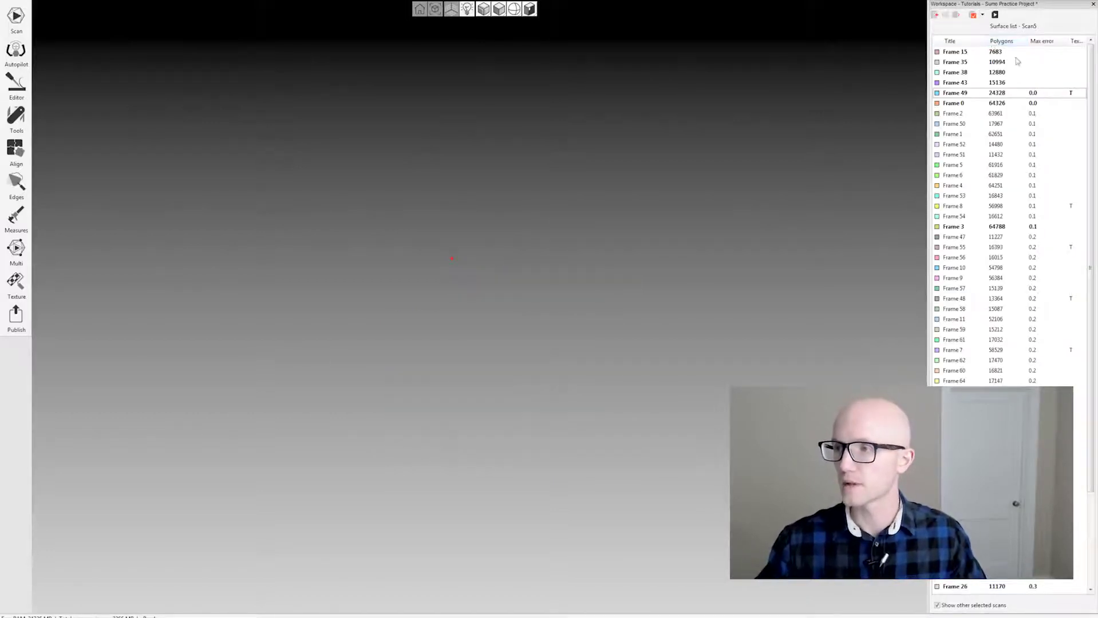
Step: Sort Scan5's frames by max error, worst first, and preview Frames 28, 44 and 29
click(1045, 42)
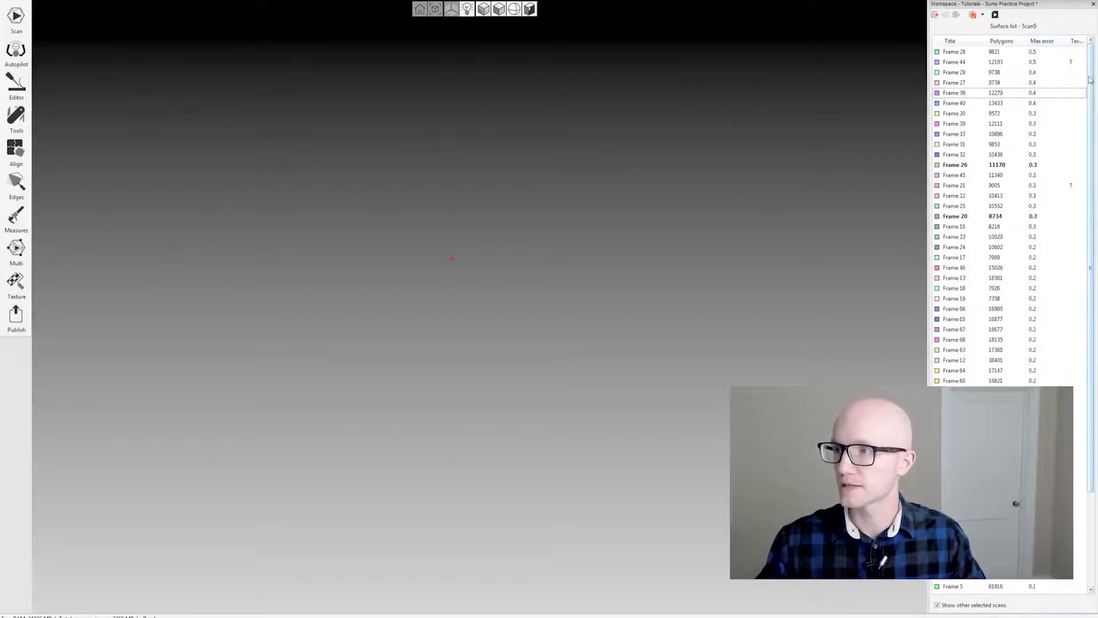
click(1035, 53)
click(1038, 64)
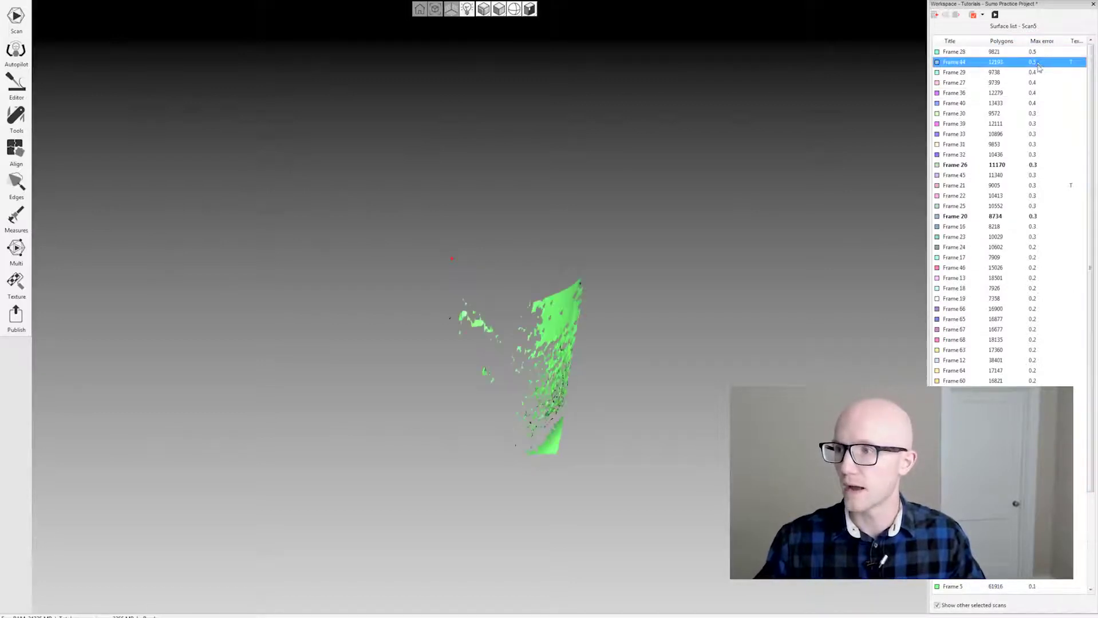
click(1037, 55)
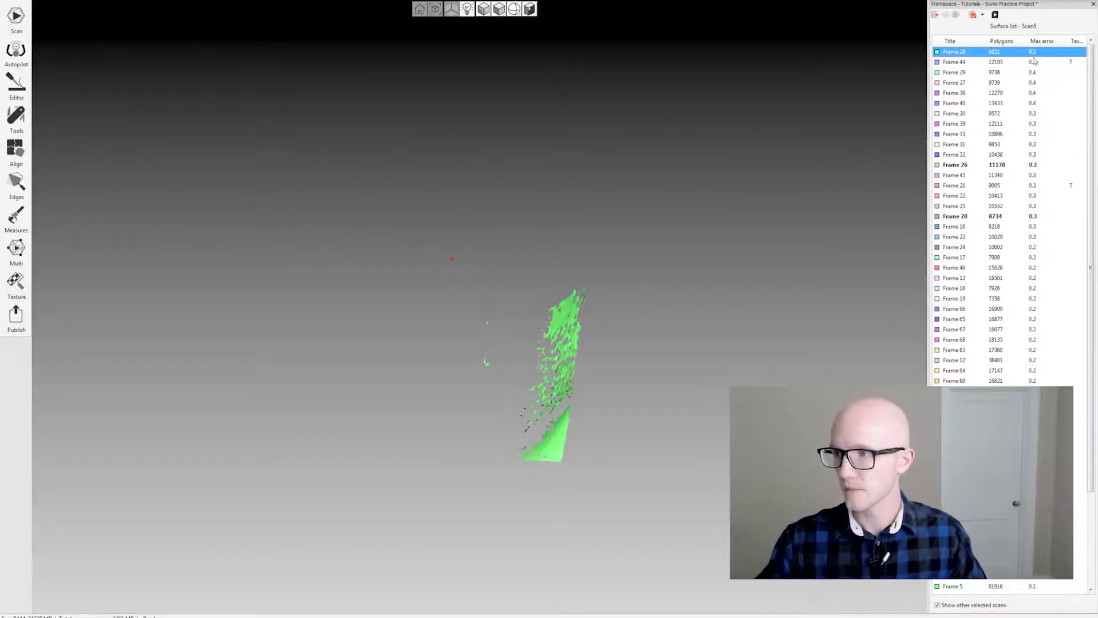
click(1034, 62)
click(1035, 54)
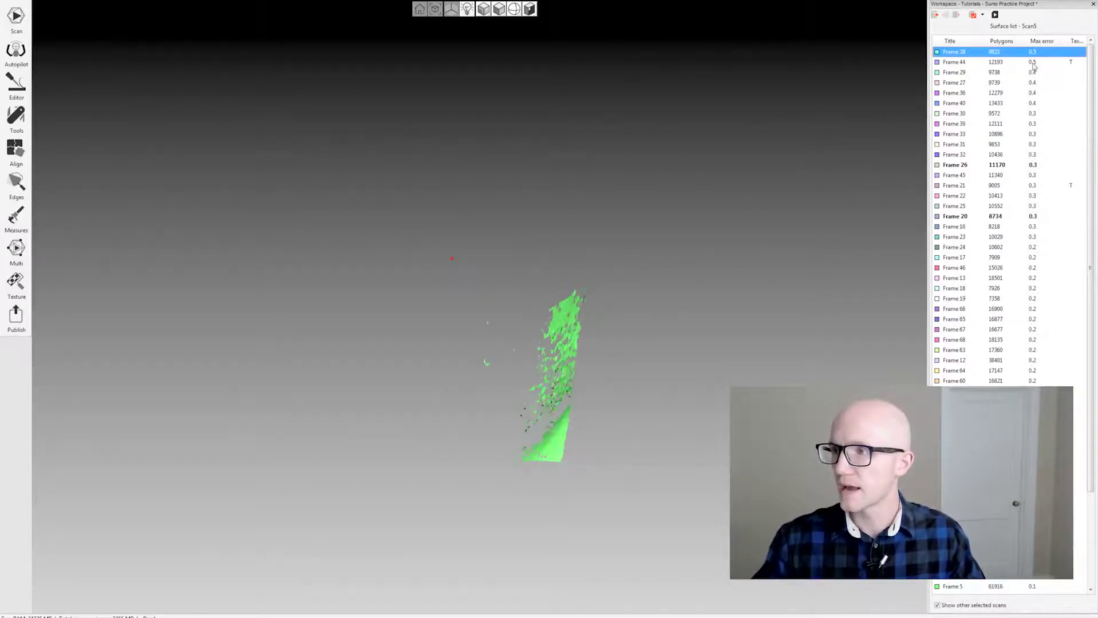
click(1034, 65)
click(1035, 72)
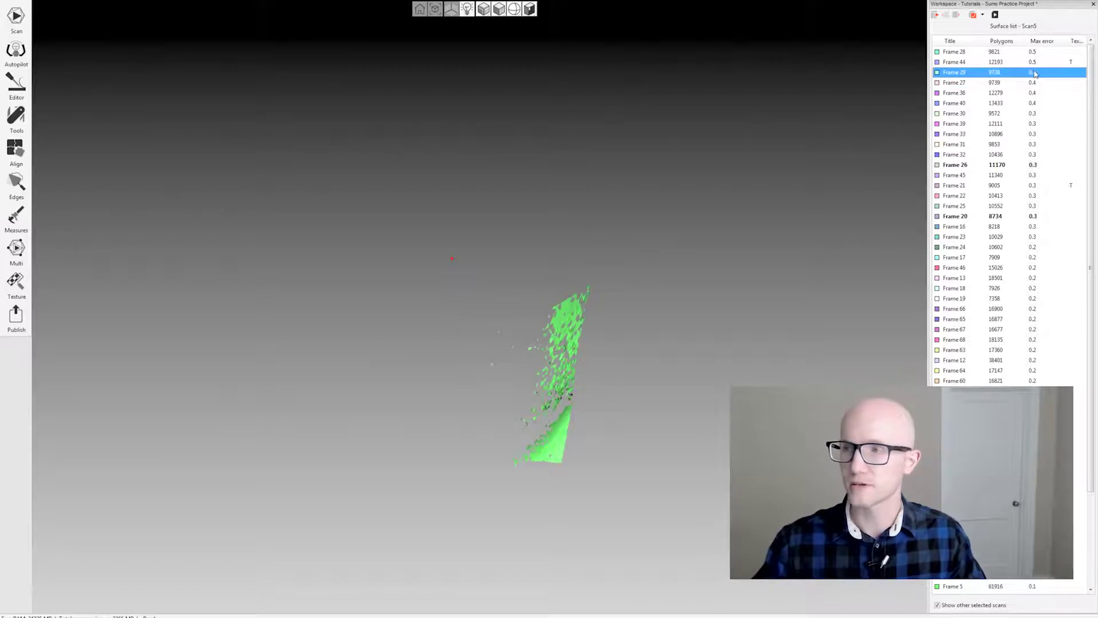
click(1030, 52)
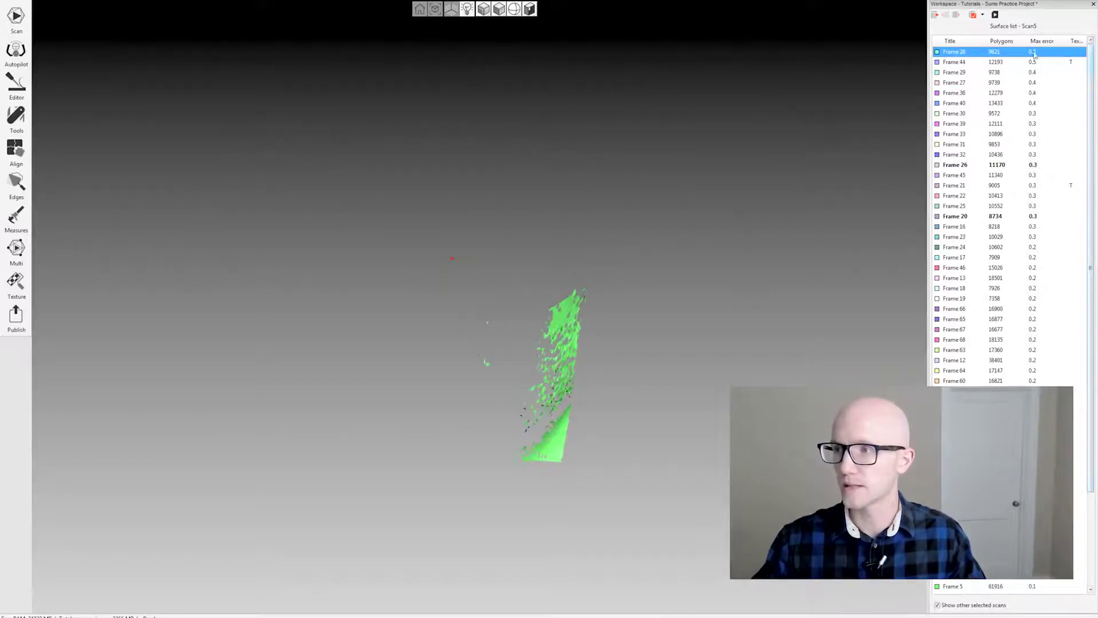
drag(1093, 55, 1093, 154)
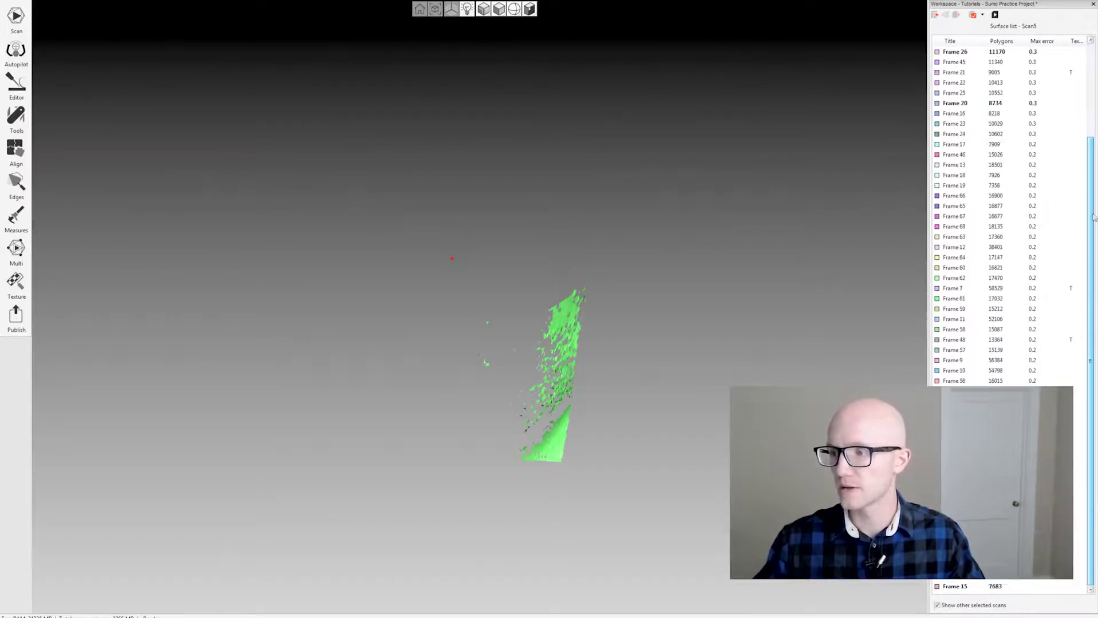
Step: Select the block from Frame 28 down, then preview Frames 13, 24 and 23 to find the cutoff
shift+click(961, 401)
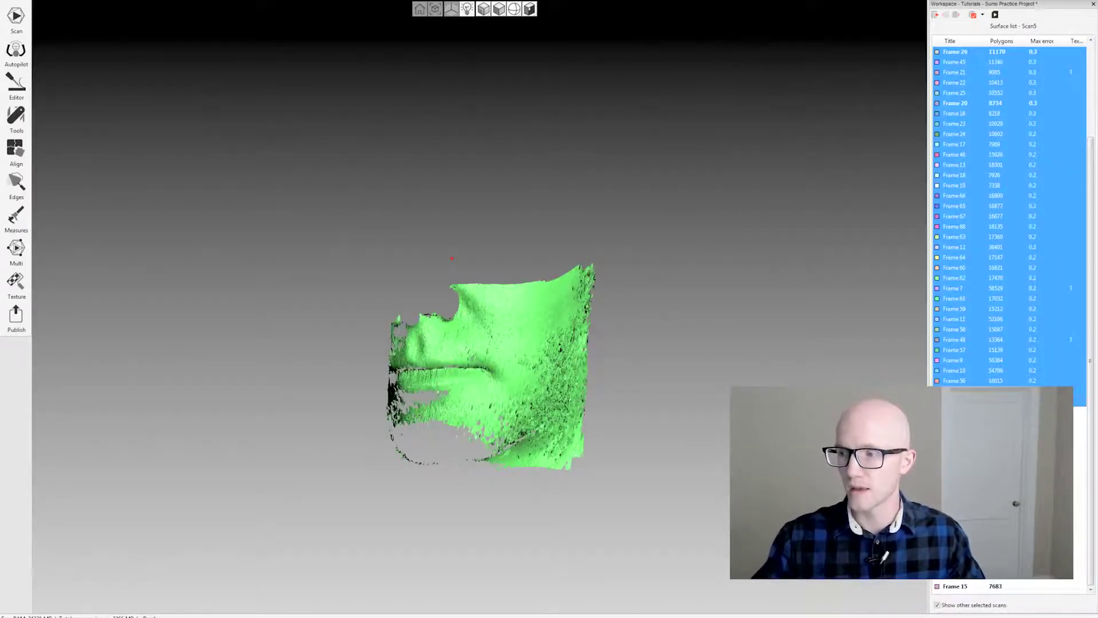
scroll(1010, 218, up, 4)
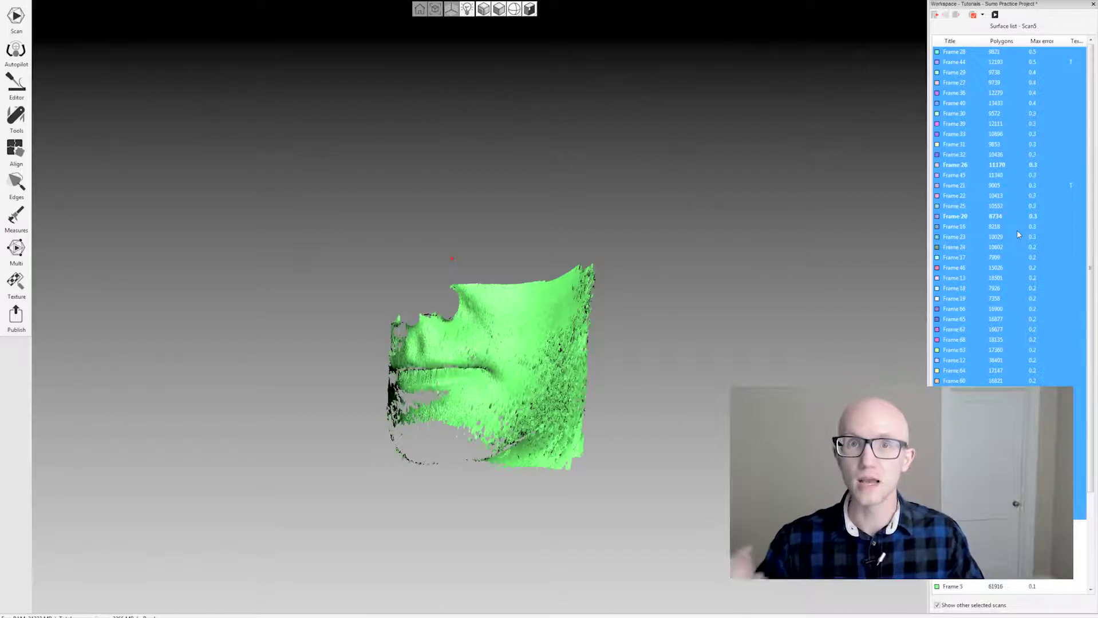
click(1030, 278)
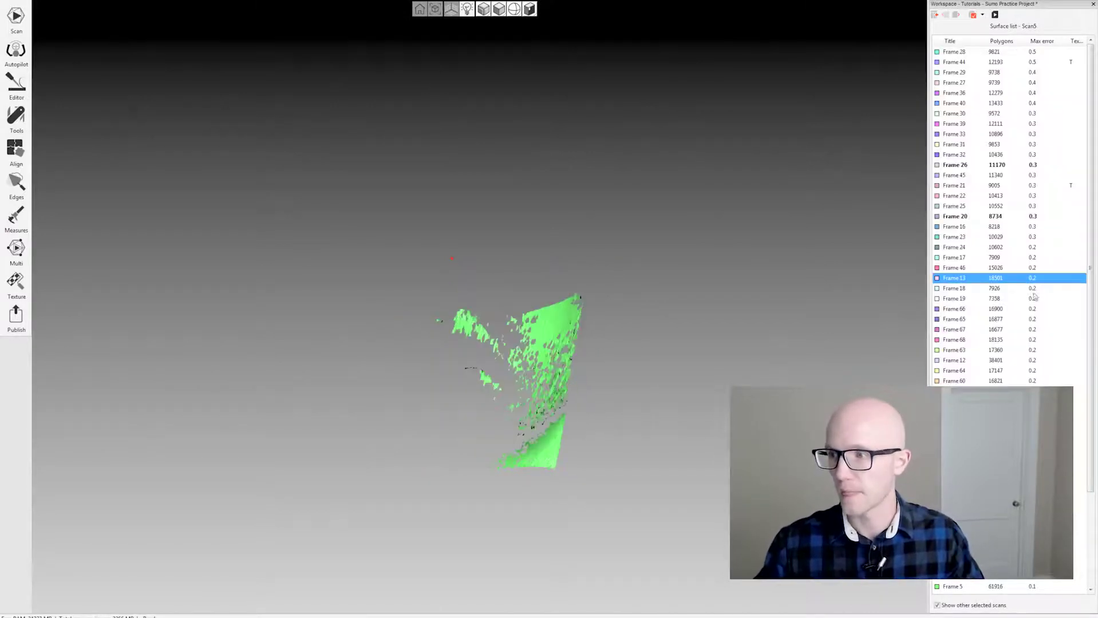
click(1031, 247)
click(1030, 237)
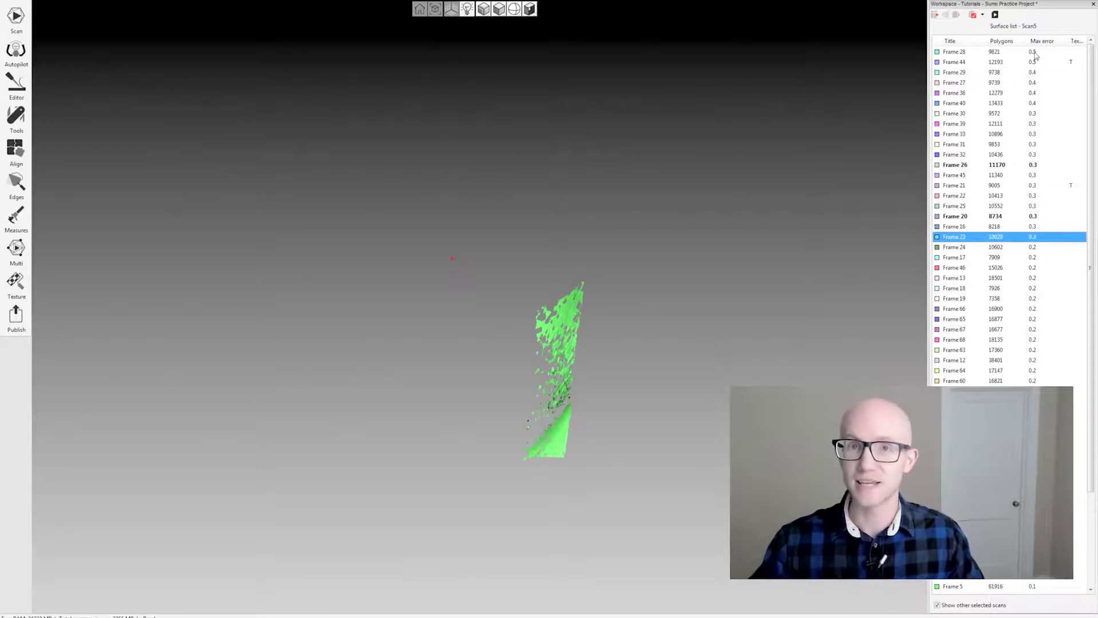
Step: Delete Frames 28 through 23, the 0.3–0.5 error frames, and return to the scan list
shift+click(1034, 52)
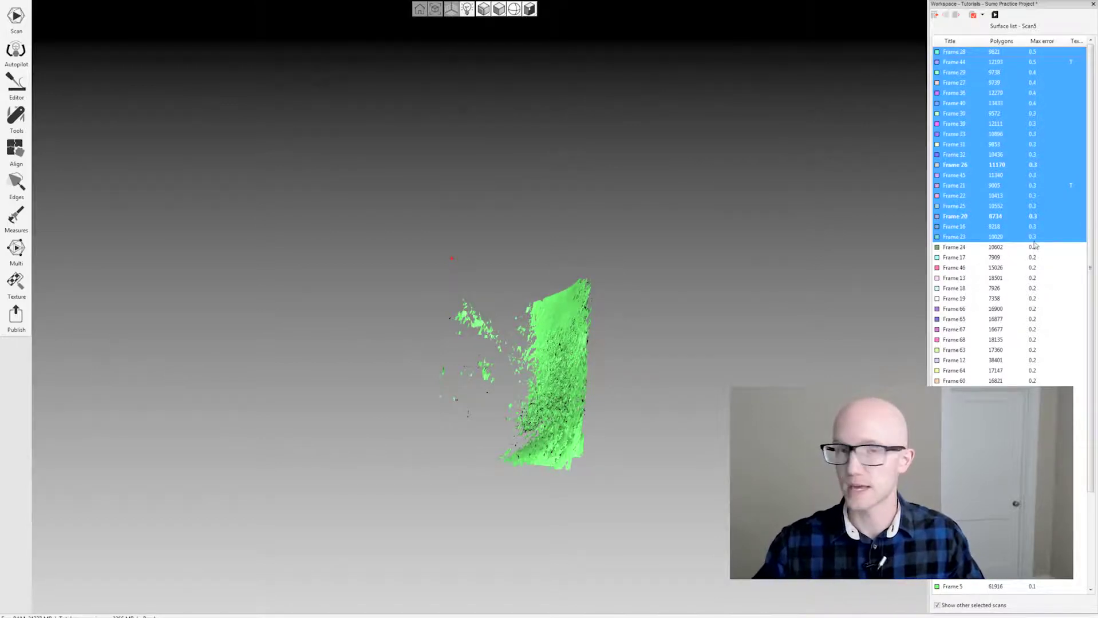
key(Delete)
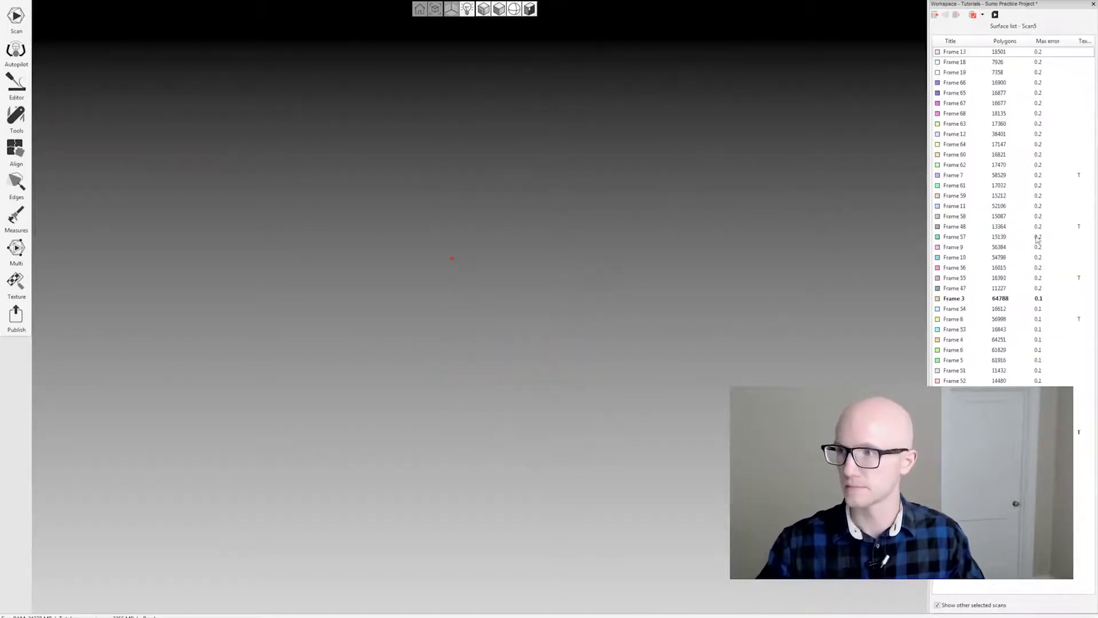
click(936, 15)
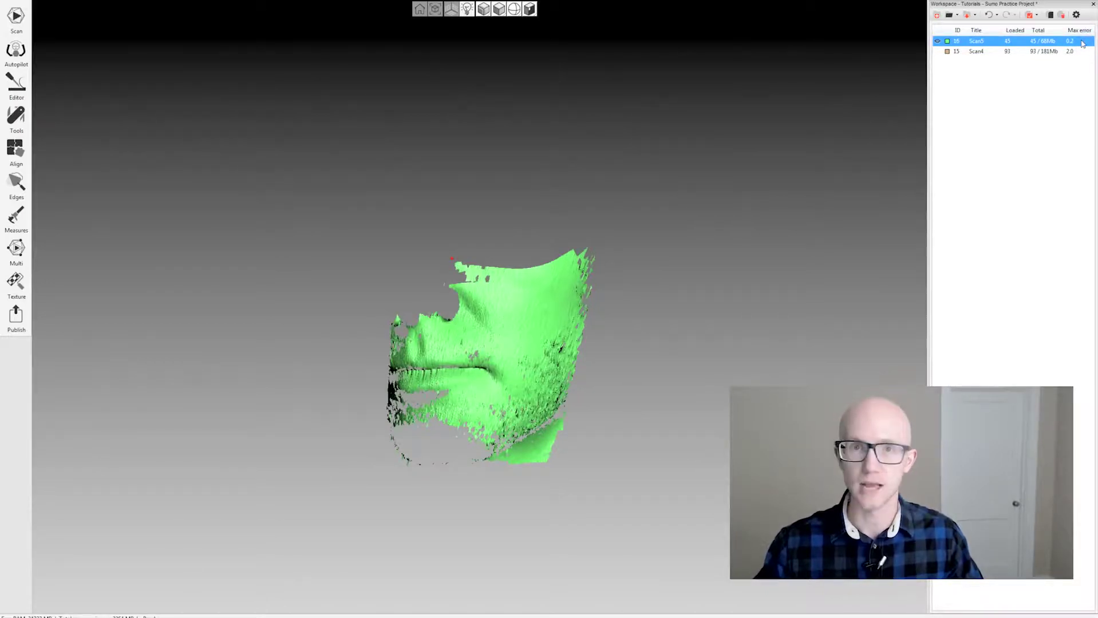
click(1033, 53)
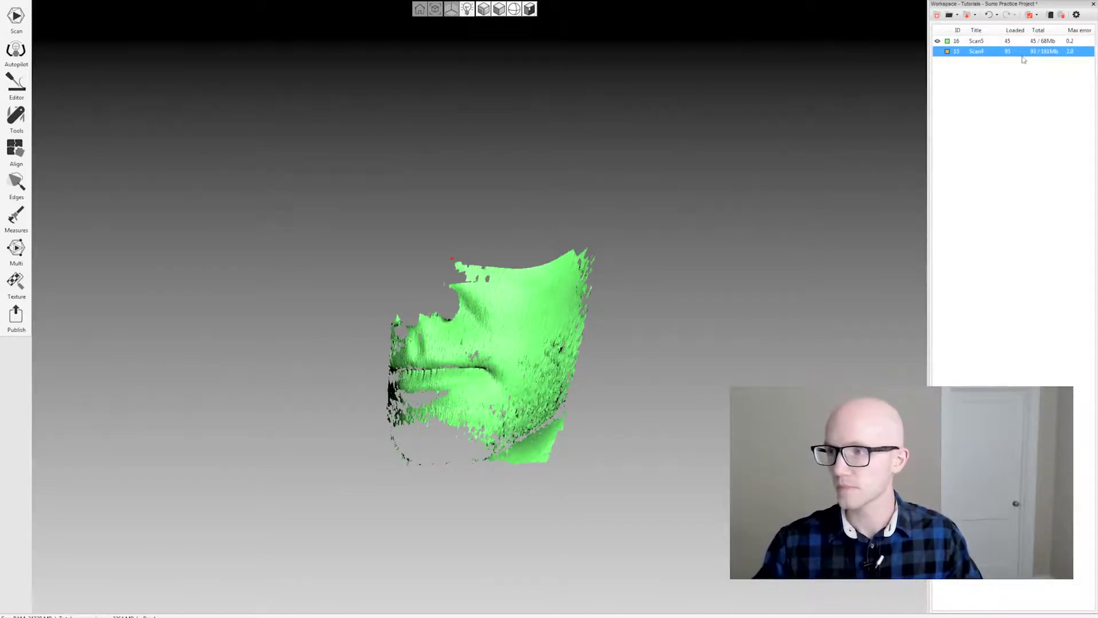
Step: Hide Scan5, open Scan4's frame list and try selecting Frame 69 down to Frame 46
click(939, 51)
double_click(1012, 52)
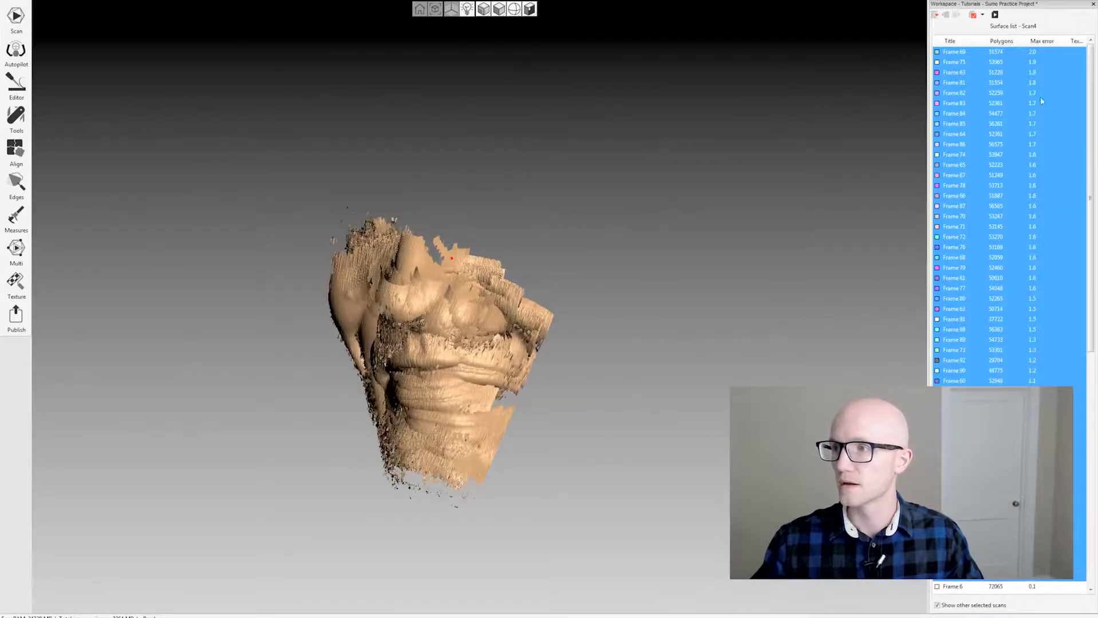
click(1032, 54)
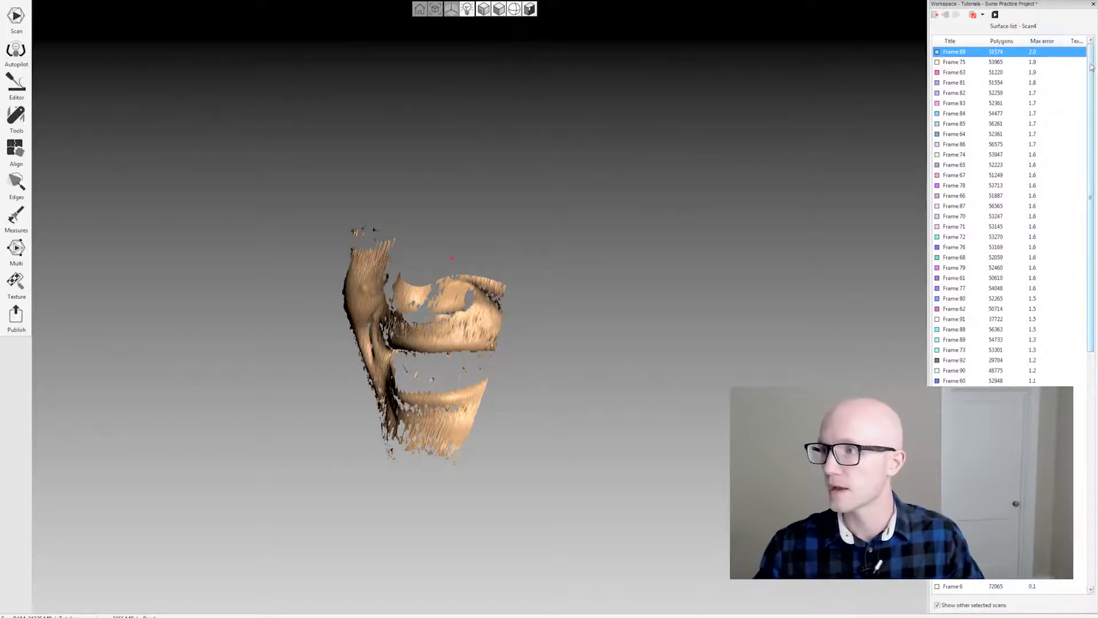
drag(1091, 66, 1093, 186)
shift+click(1047, 359)
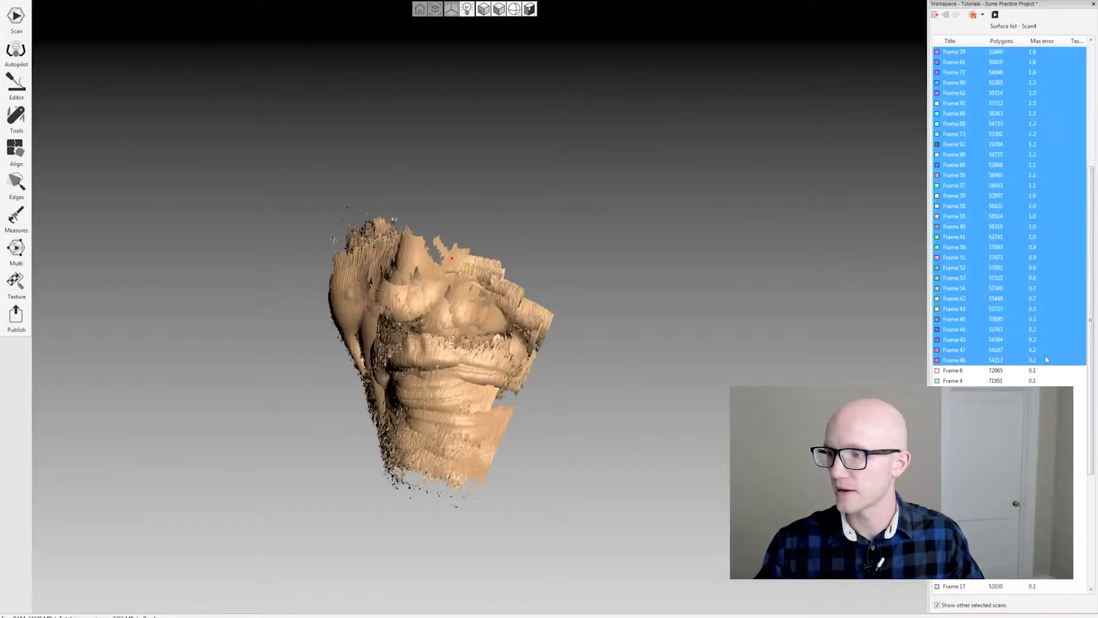
drag(1089, 289, 1089, 163)
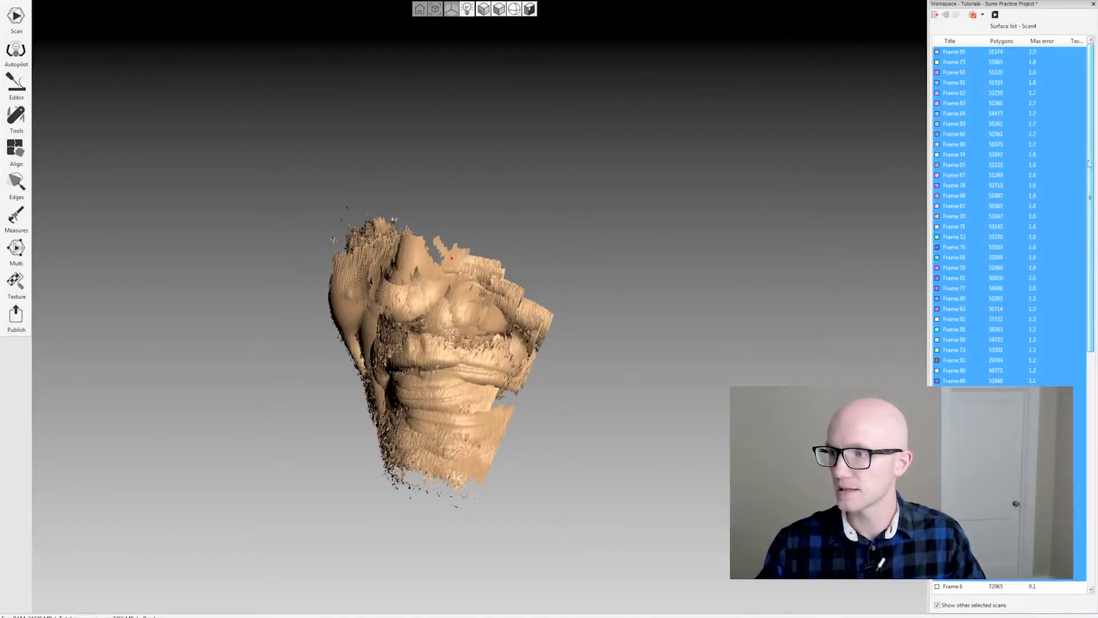
drag(1087, 97, 1089, 275)
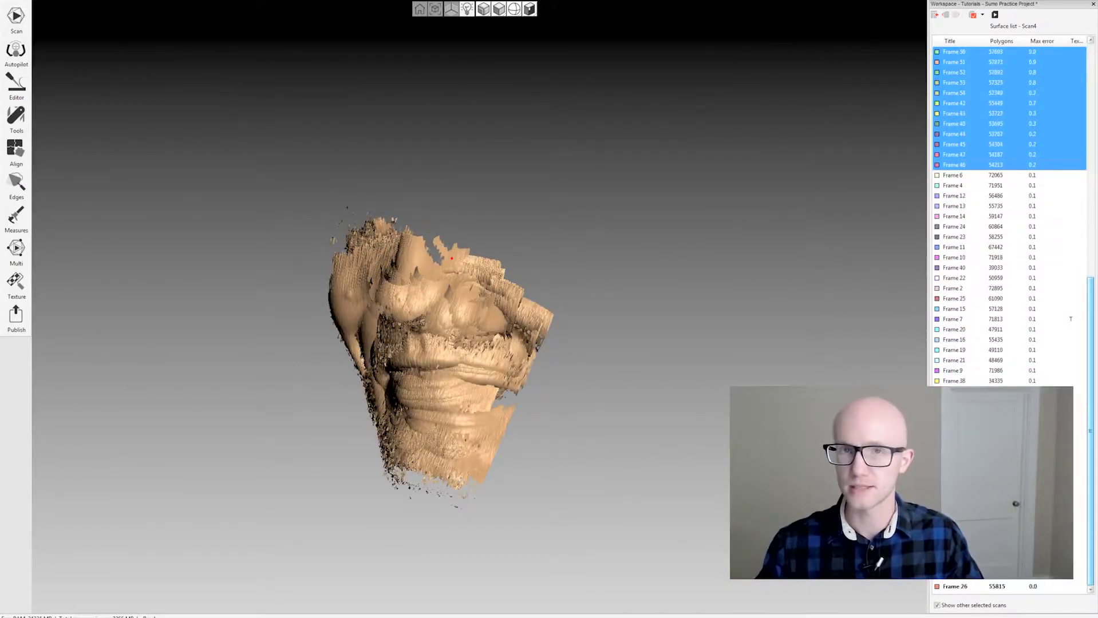
drag(1089, 430, 1089, 197)
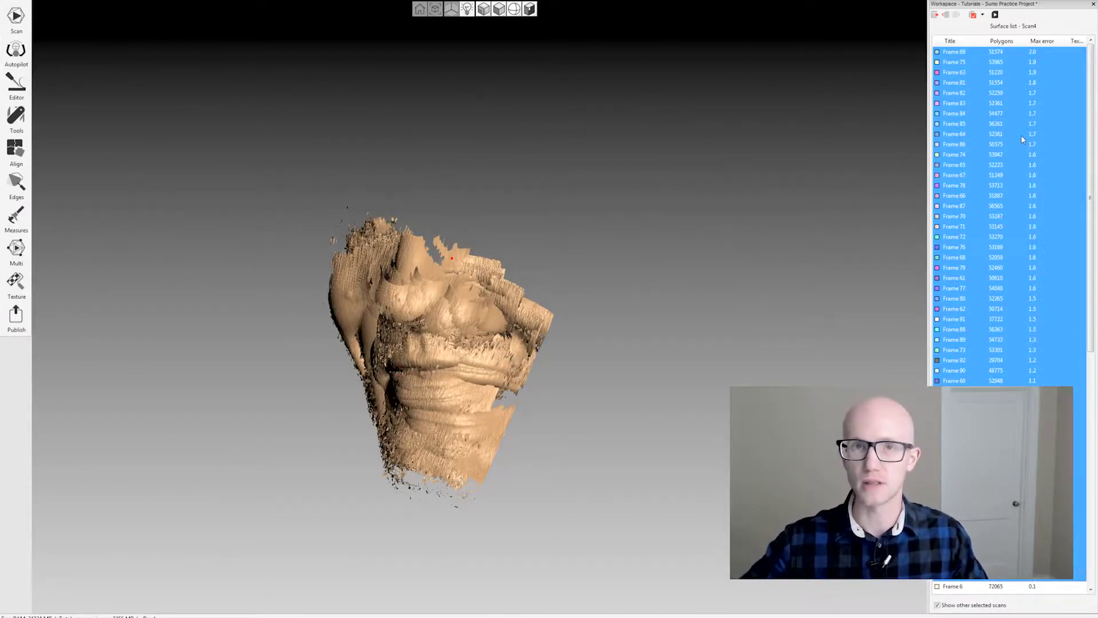
Step: Sort Scan4's frames by max error, highest first, and select Frame 69 through Frame 46
click(1040, 41)
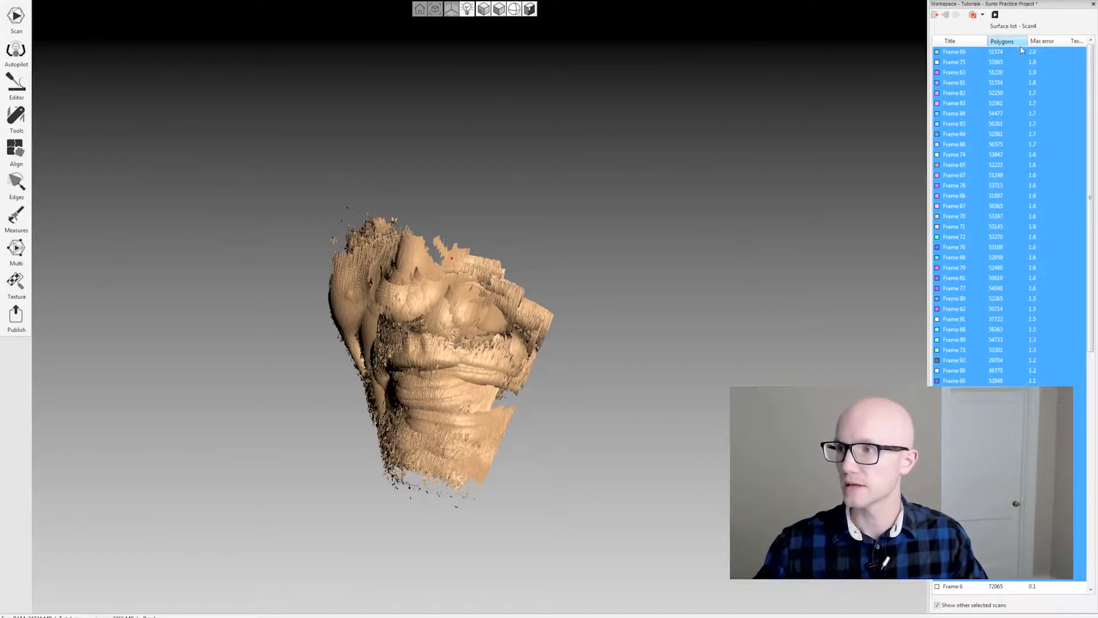
click(1040, 41)
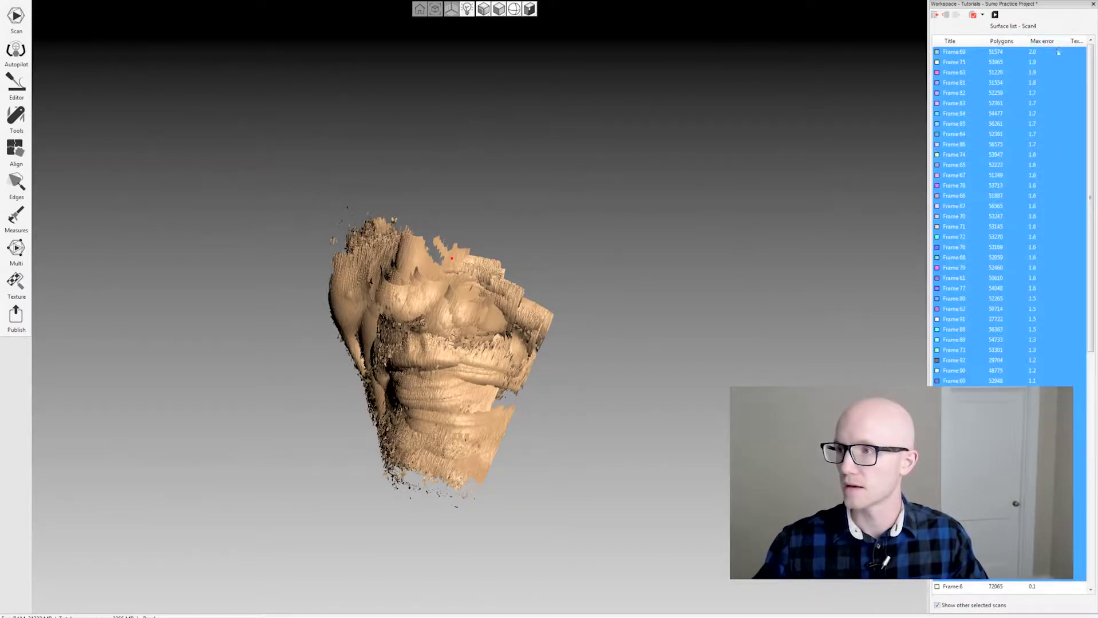
click(1034, 52)
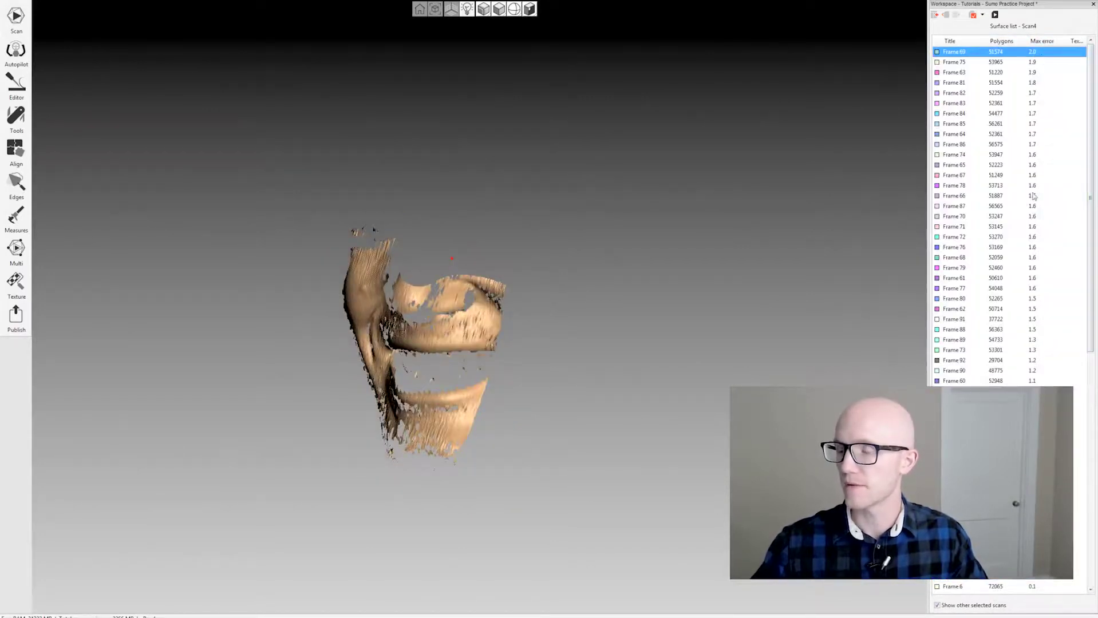
shift+click(1033, 580)
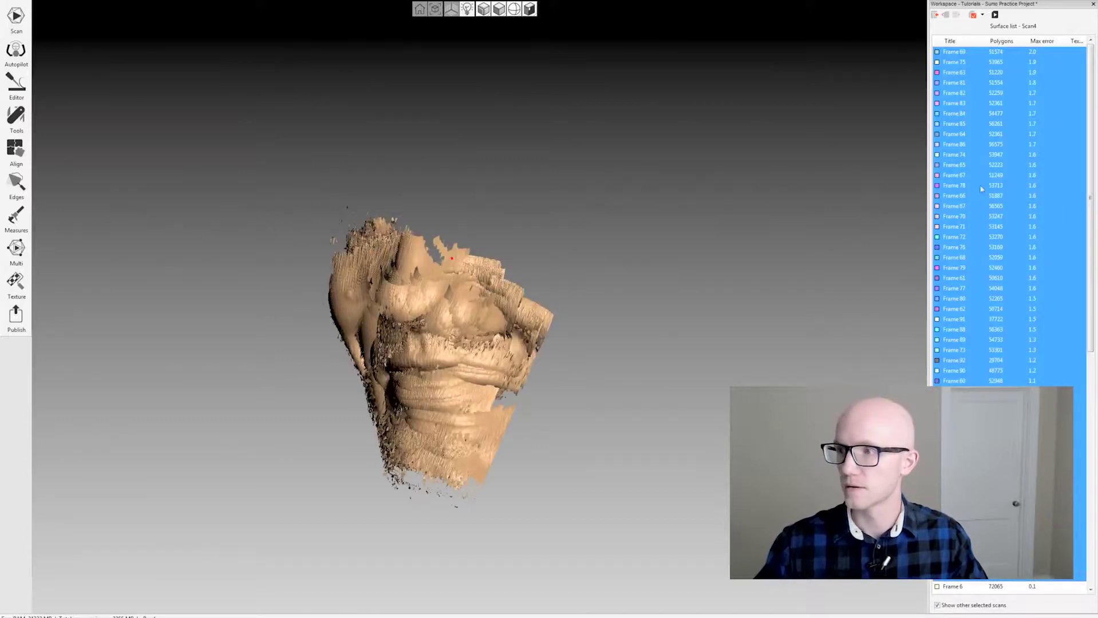
scroll(1032, 186, down, 13)
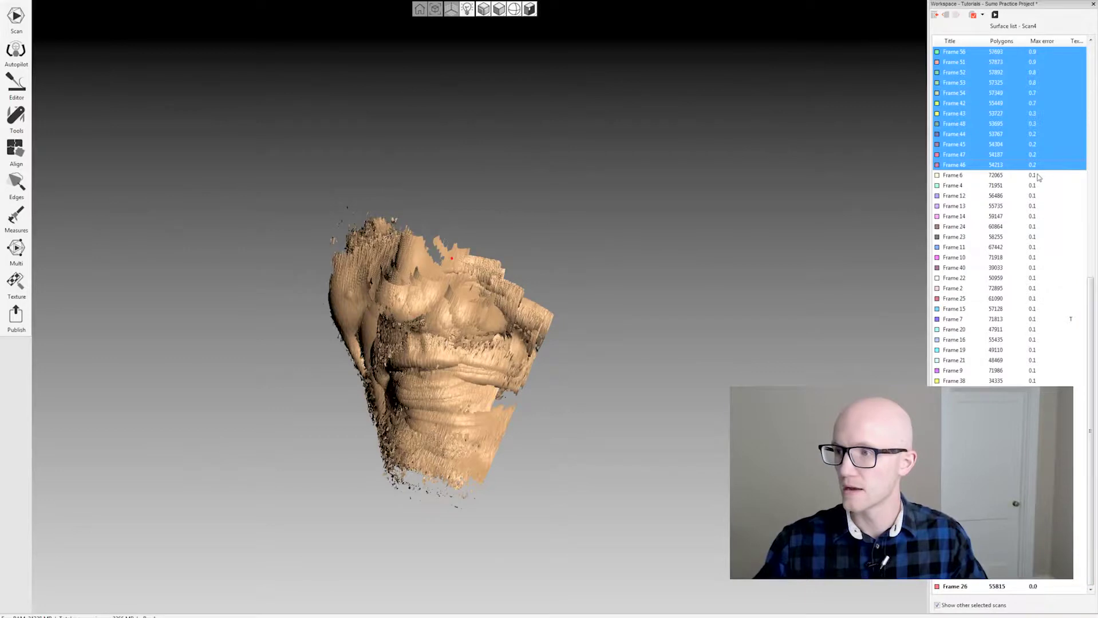
click(1039, 176)
shift+click(1040, 589)
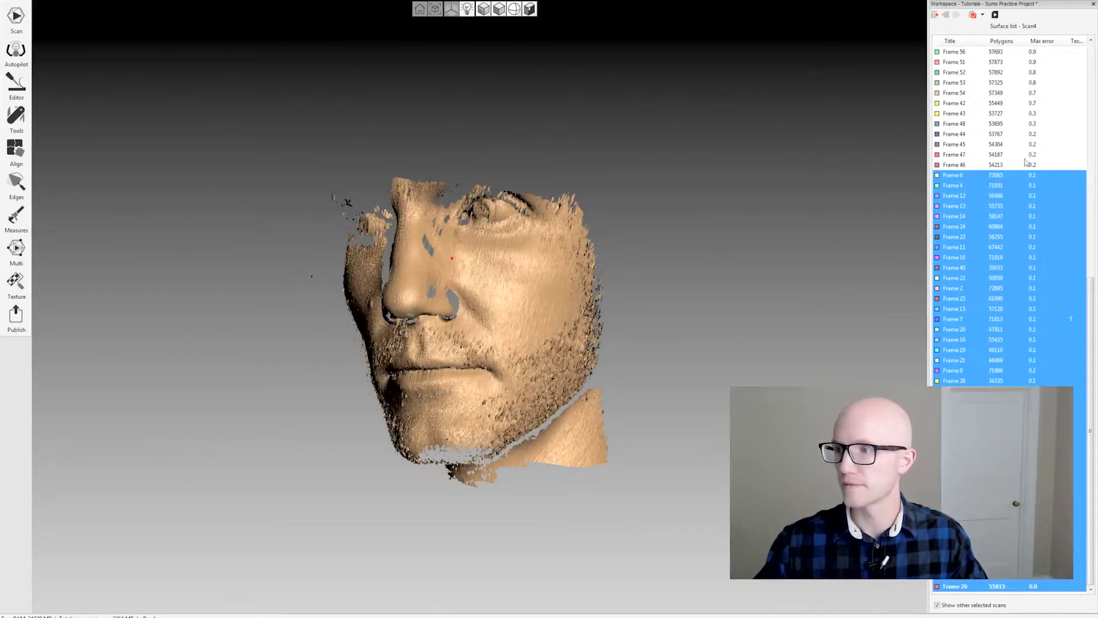
click(1030, 166)
drag(1090, 289, 1091, 57)
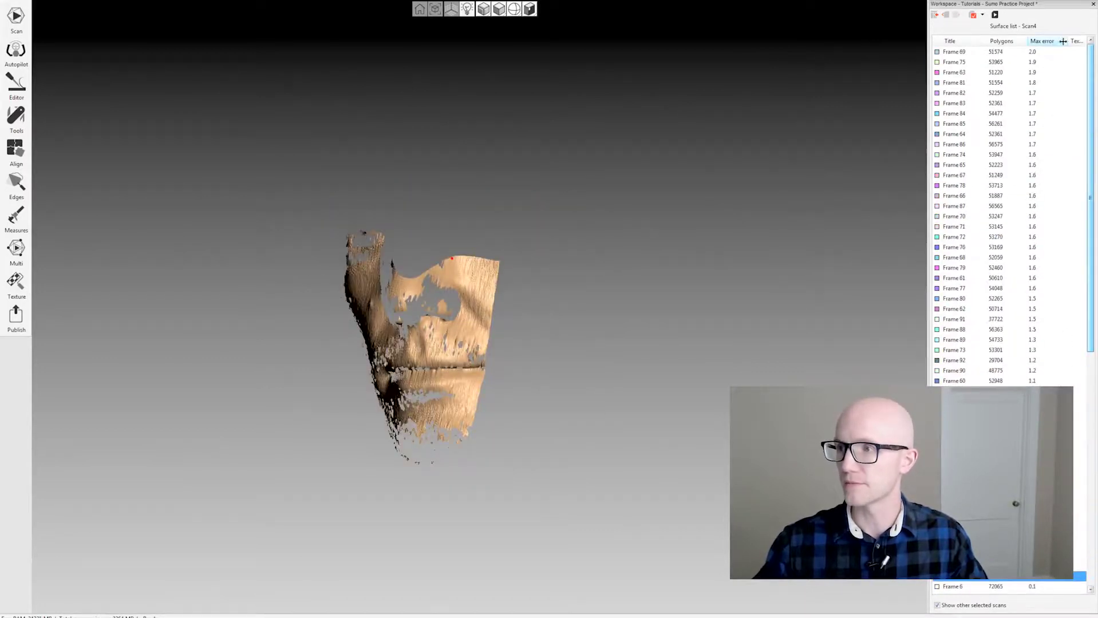
shift+click(1037, 53)
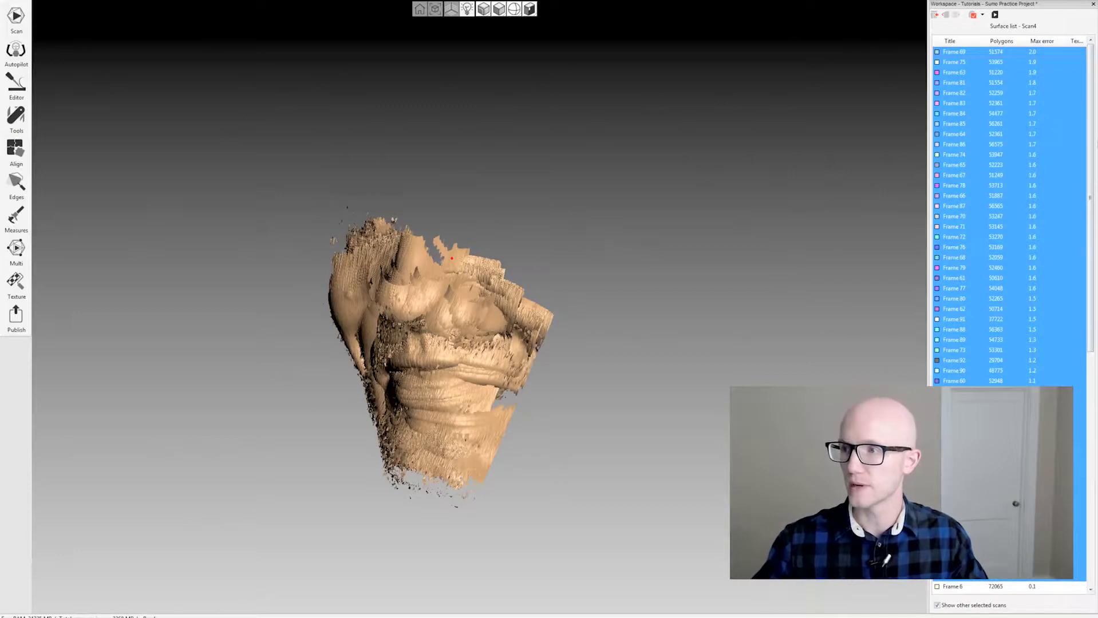
Step: Move the selected frames into a new scan, Scan4_1, and return to the scan list
right_click(1023, 170)
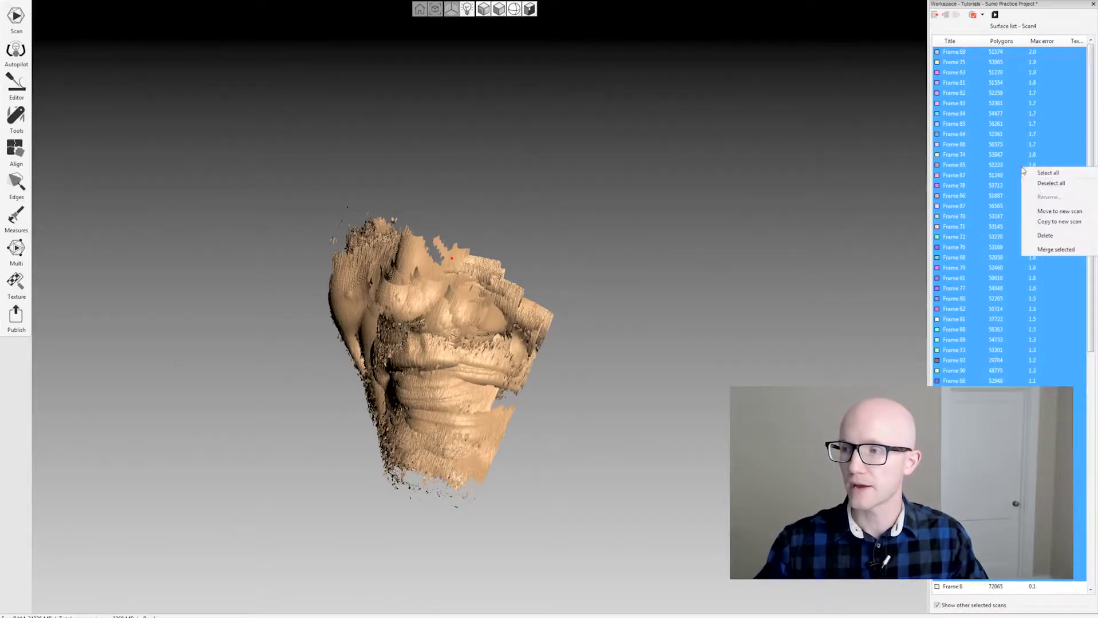
click(1058, 211)
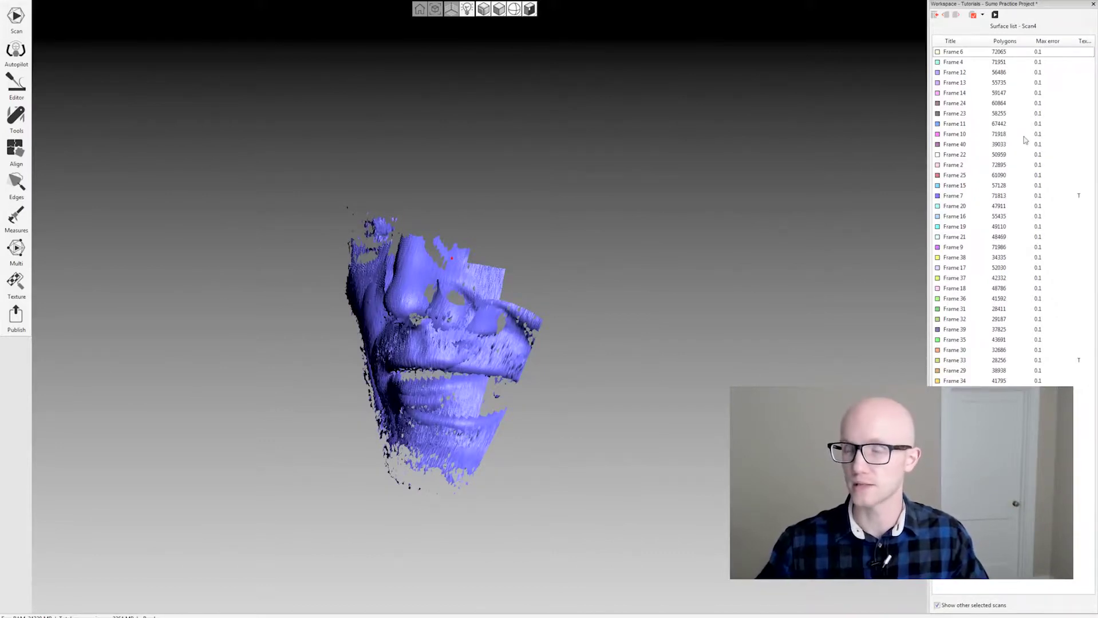
click(935, 14)
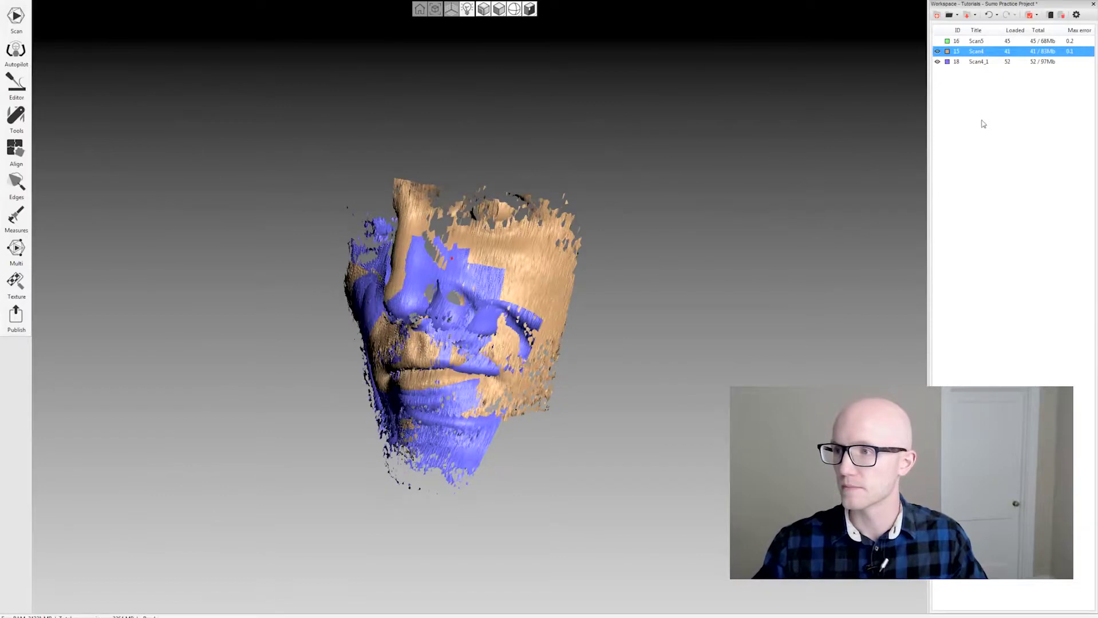
Step: Toggle Scan4 and Scan4_1 visibility to compare them, ending with both shown overlapping
click(937, 62)
click(938, 52)
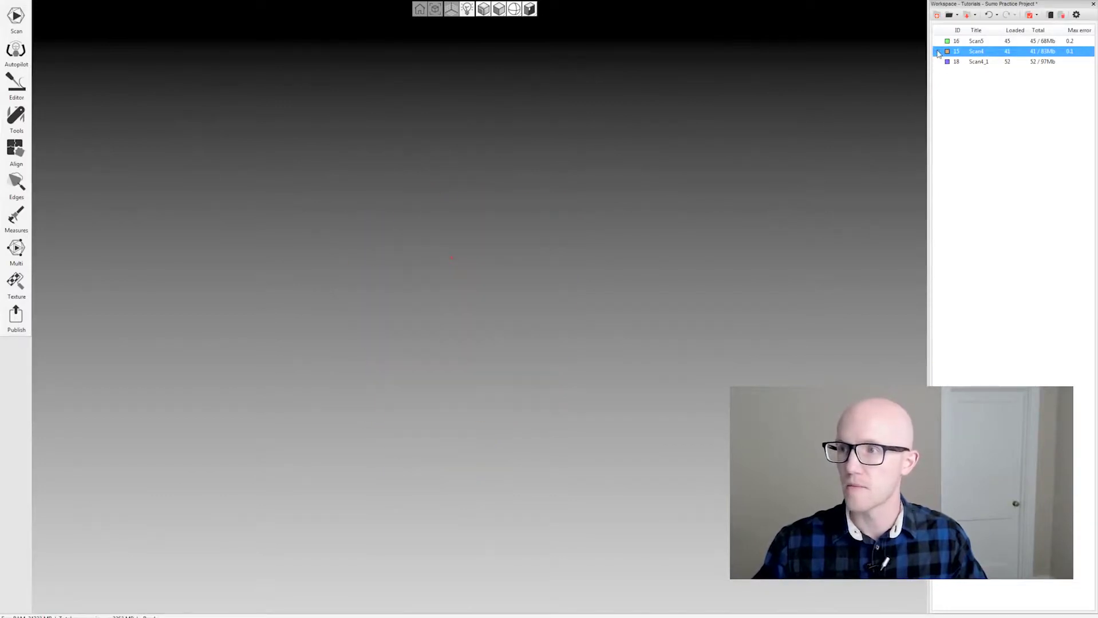
click(936, 62)
click(937, 62)
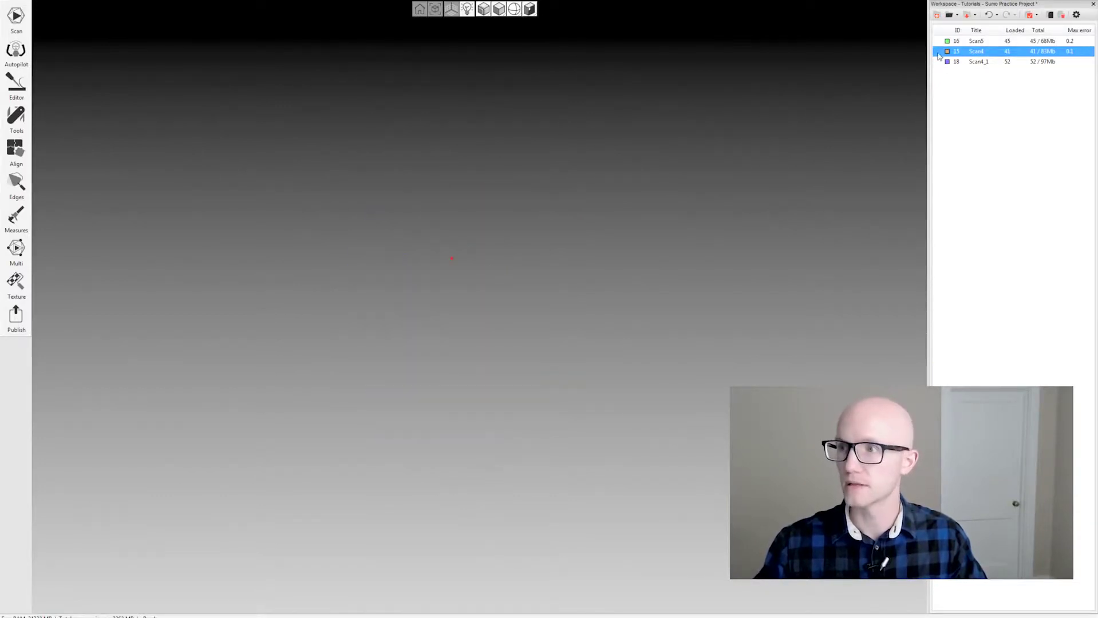
click(937, 52)
click(937, 52)
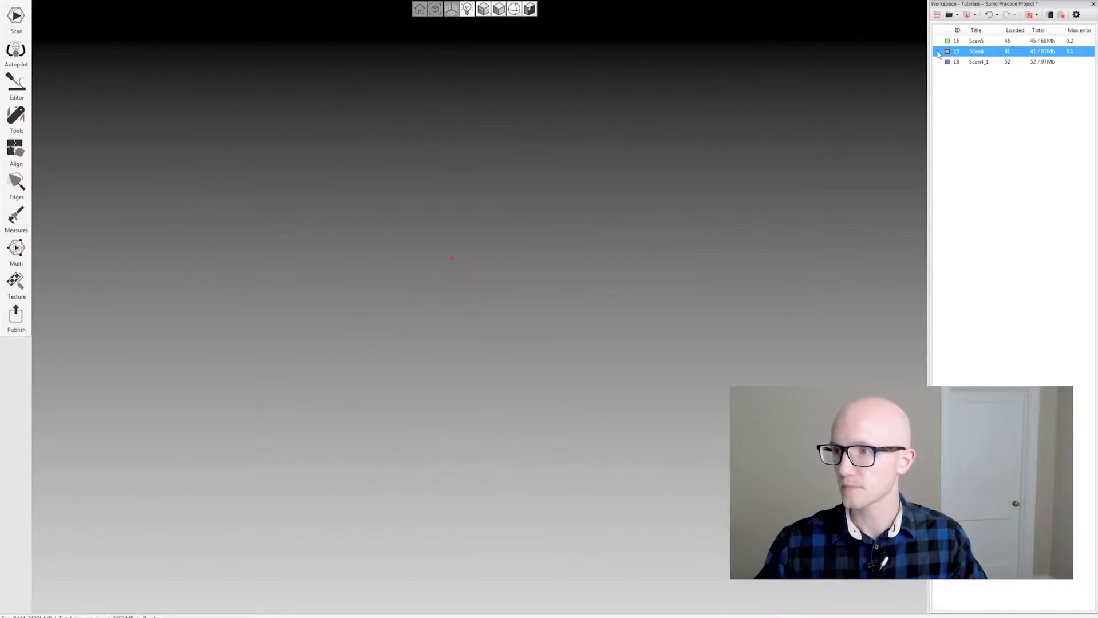
click(937, 62)
click(938, 52)
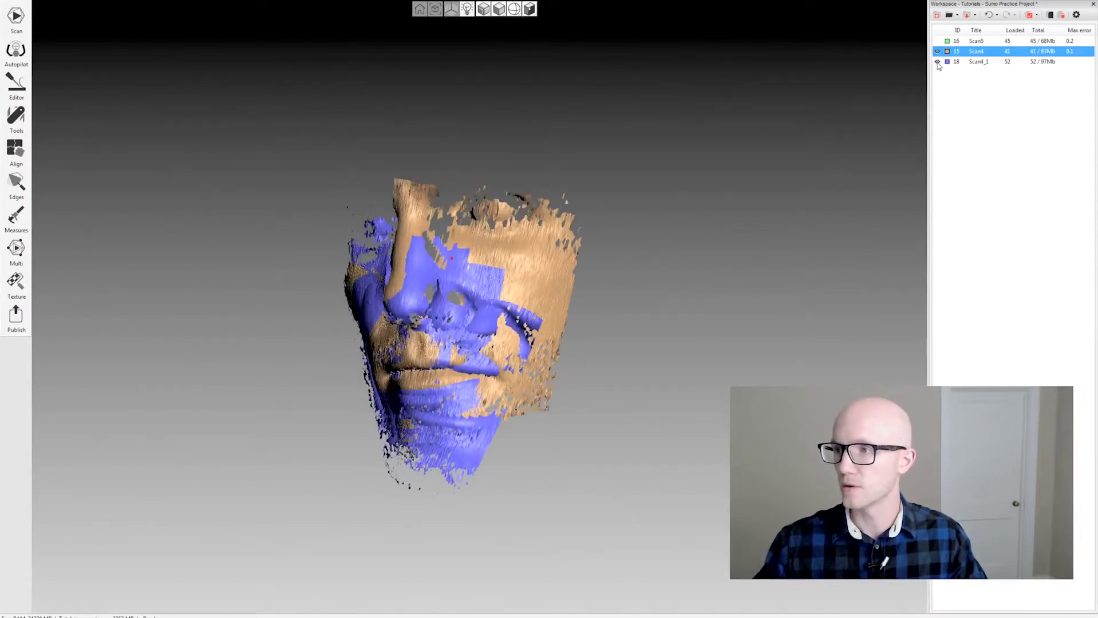